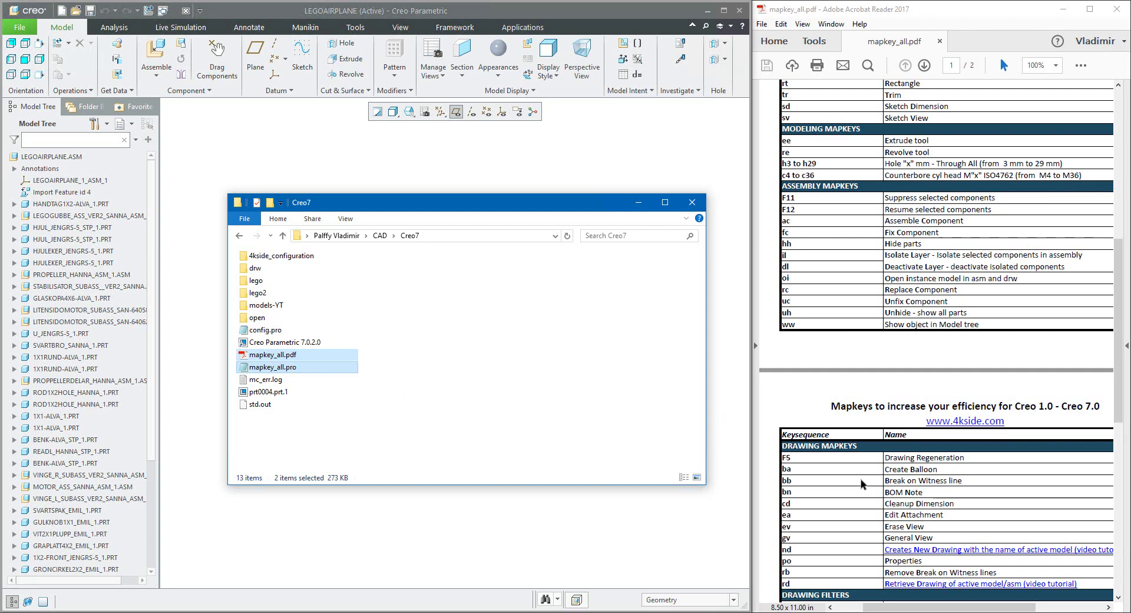
Open mapkey_all.pro, highlight the ed edit-definition mapkey lines, then close the file.
click(284, 369)
double_click(285, 370)
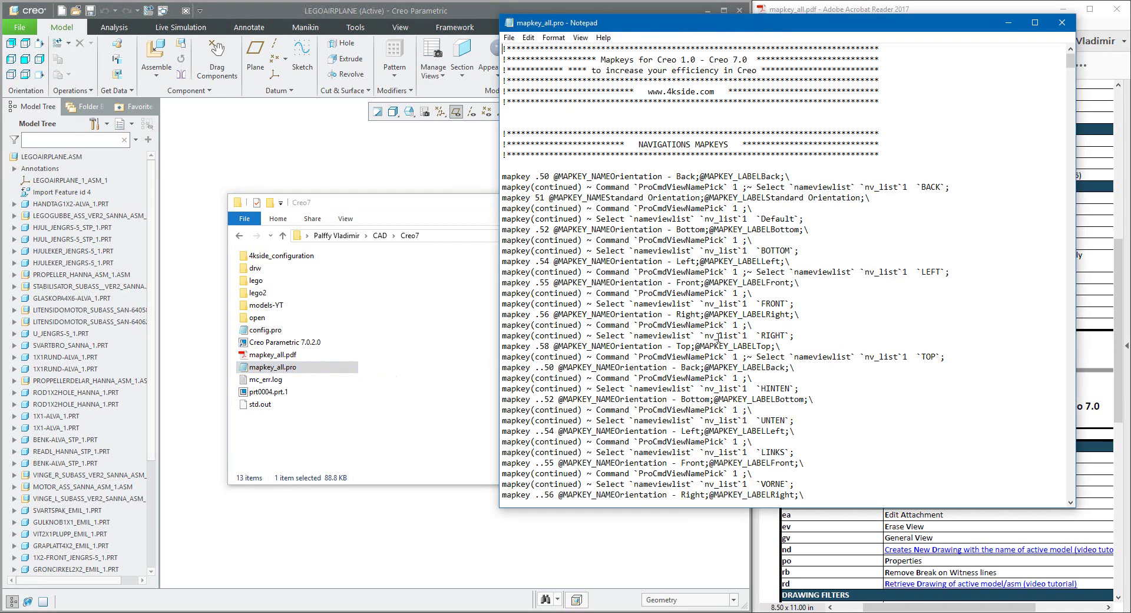
scroll(718, 339, down, 15)
scroll(718, 381, down, 4)
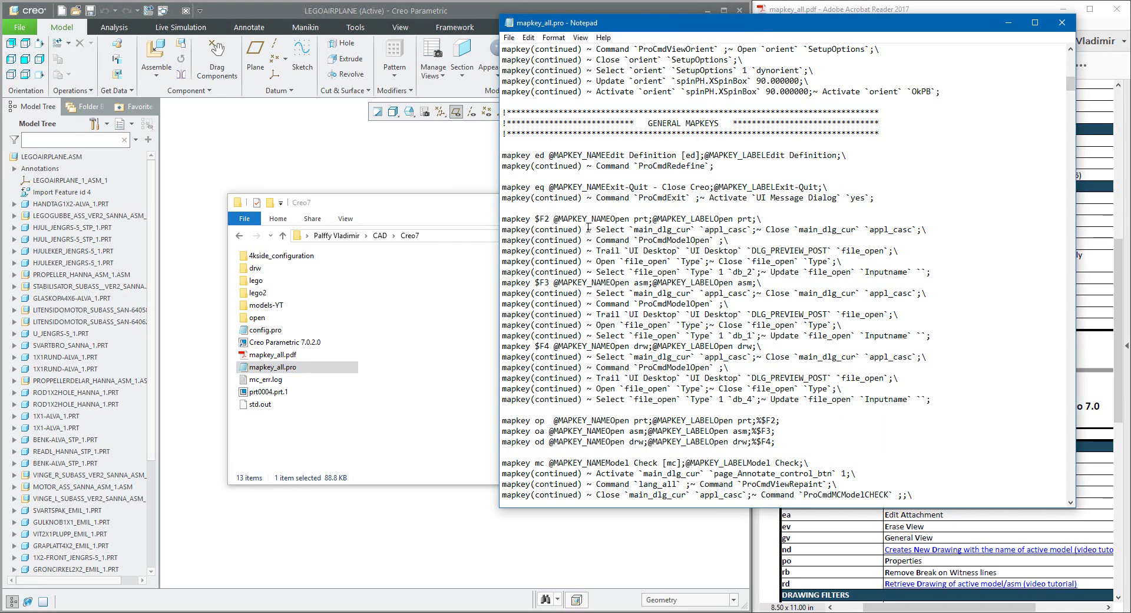
drag(503, 155, 743, 184)
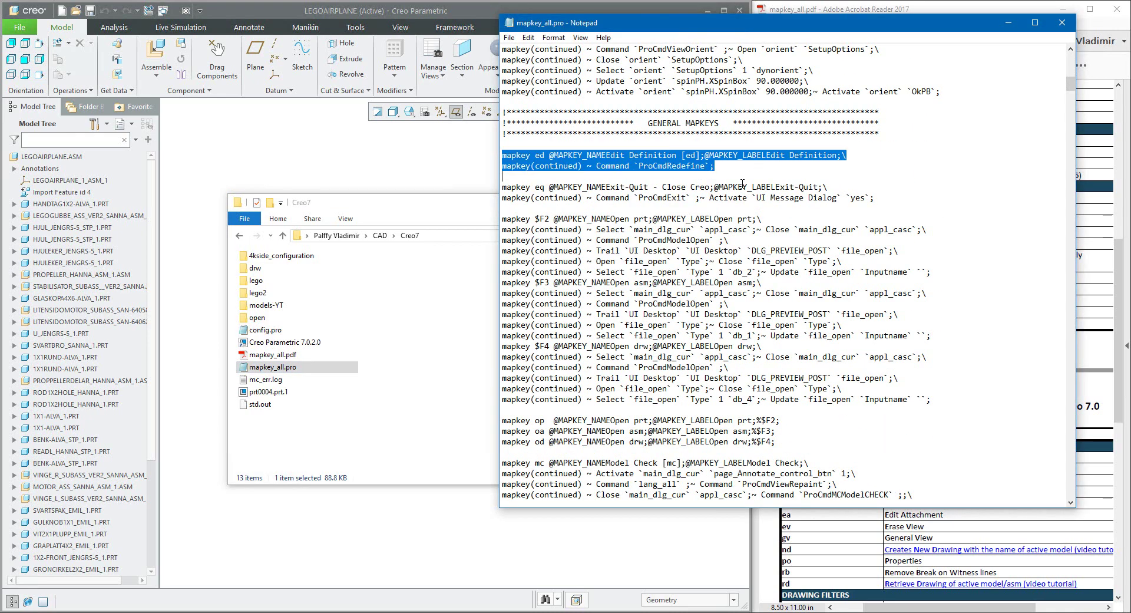
click(1062, 22)
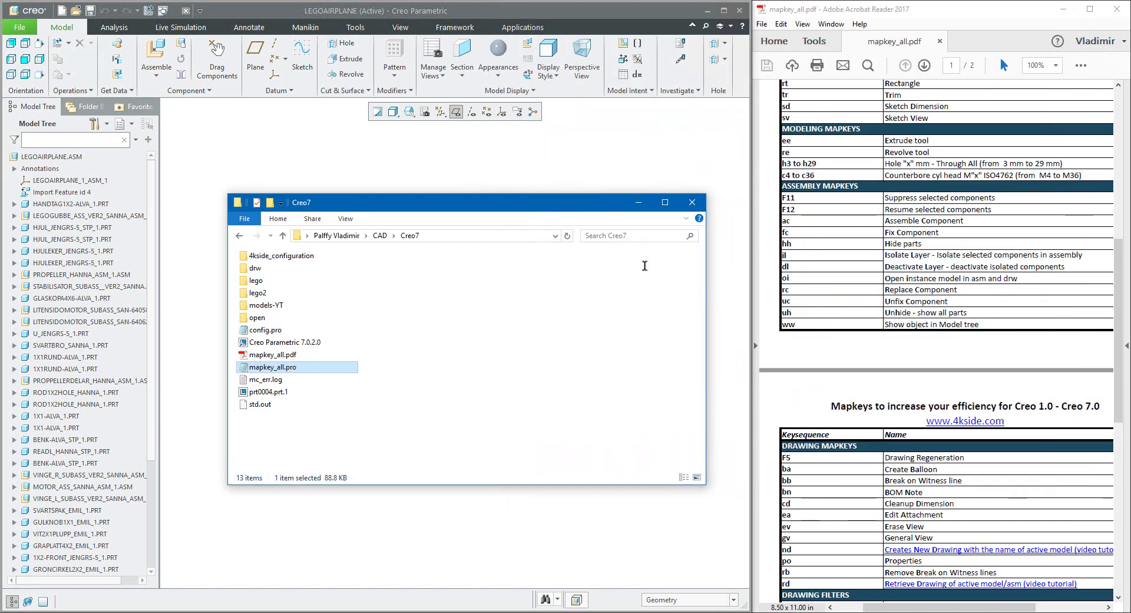
Open config.pro, try renaming the q1 mapkey to 'qq', then close discarding the changes.
double_click(260, 332)
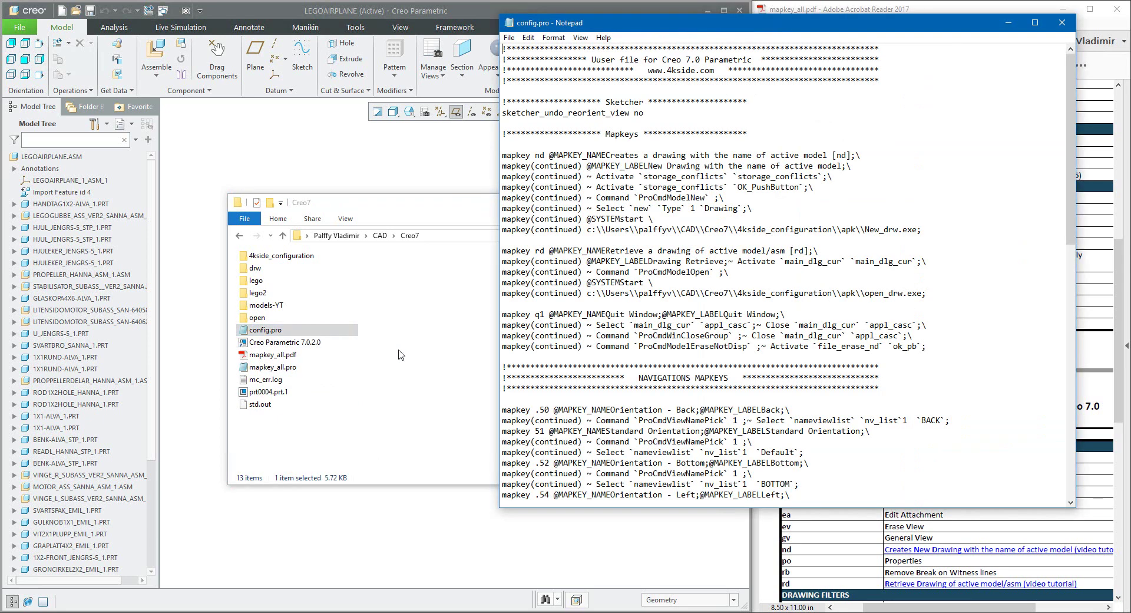
drag(913, 335, 406, 323)
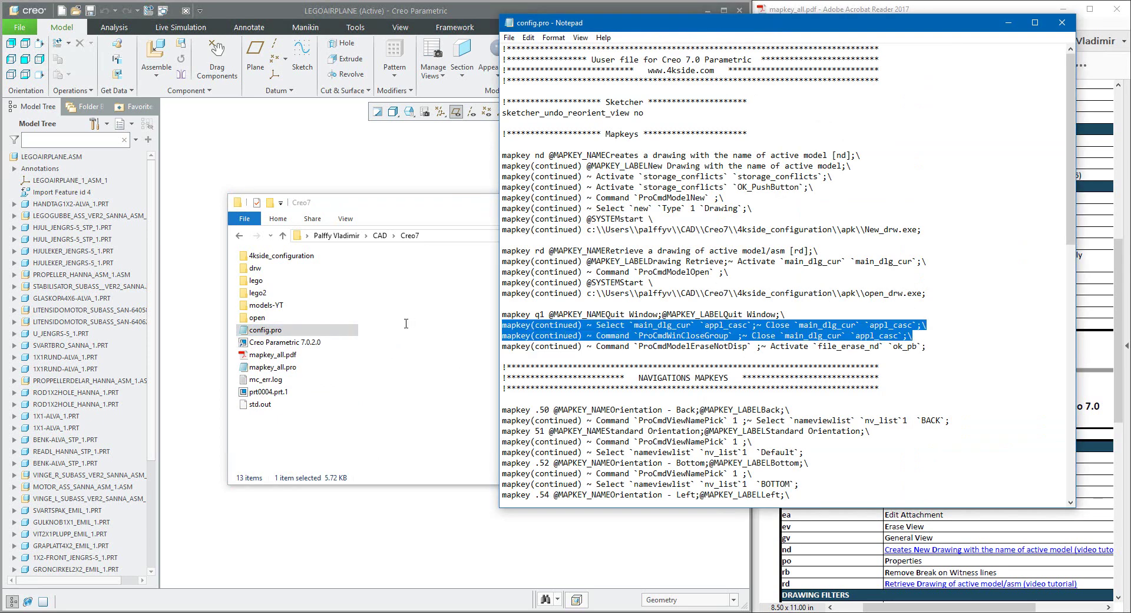
click(613, 347)
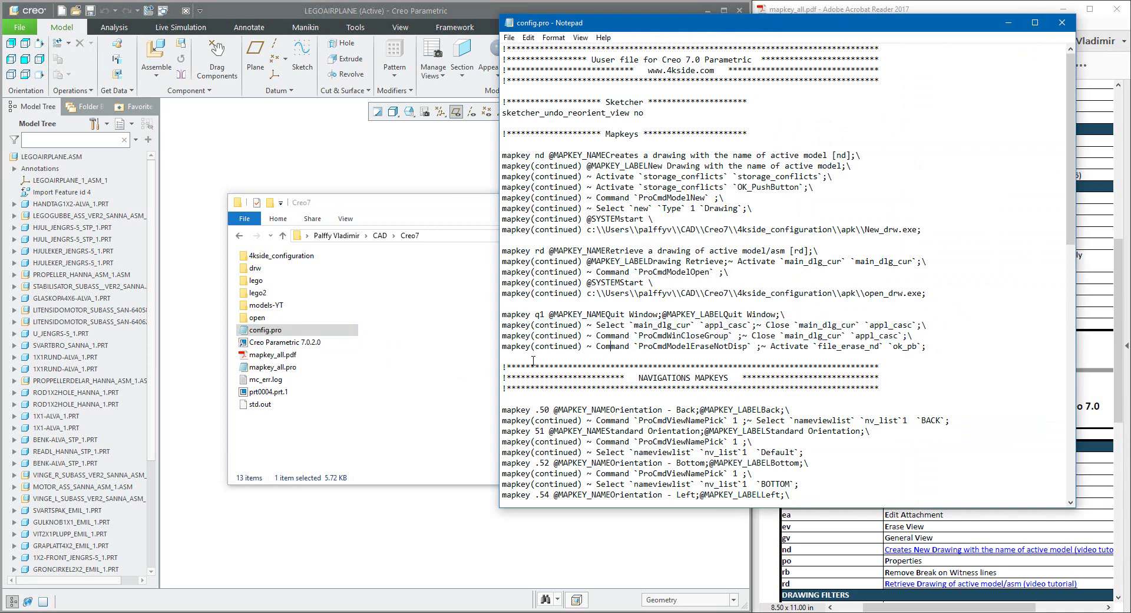
drag(536, 314, 545, 315)
text(qq)
click(1060, 25)
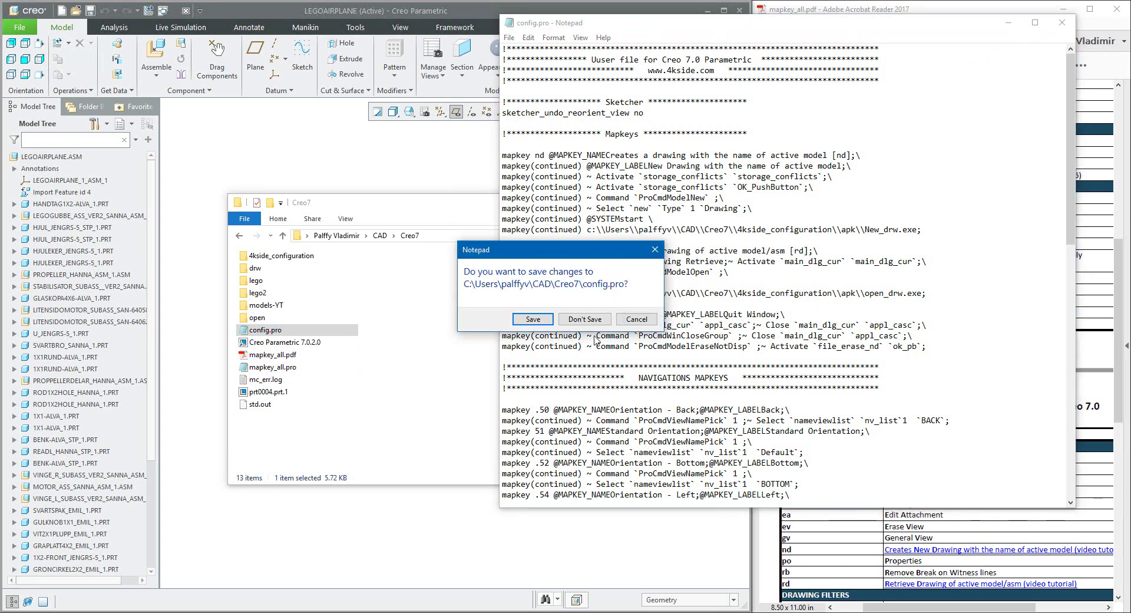
click(589, 321)
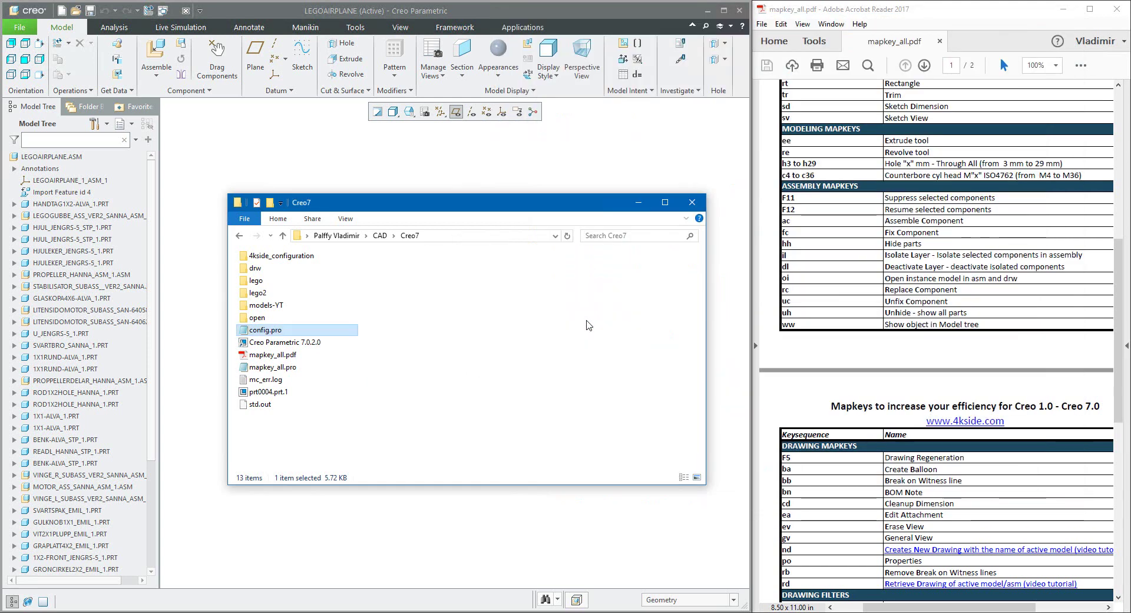
Minimize the Creo7 folder window and check the selection filter list, keeping Geometry.
click(640, 203)
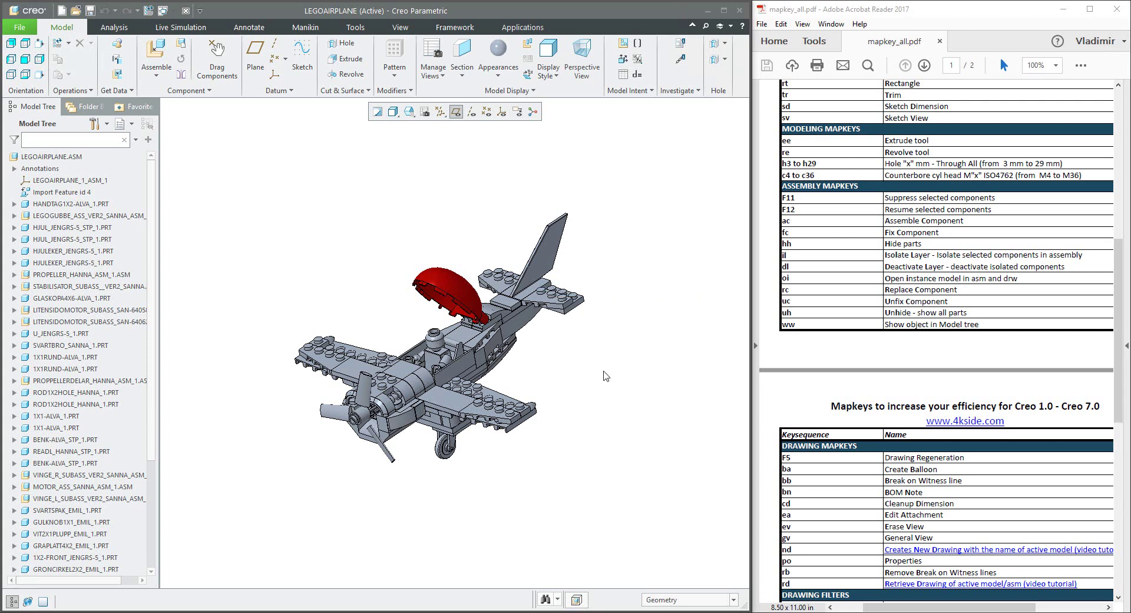
click(690, 599)
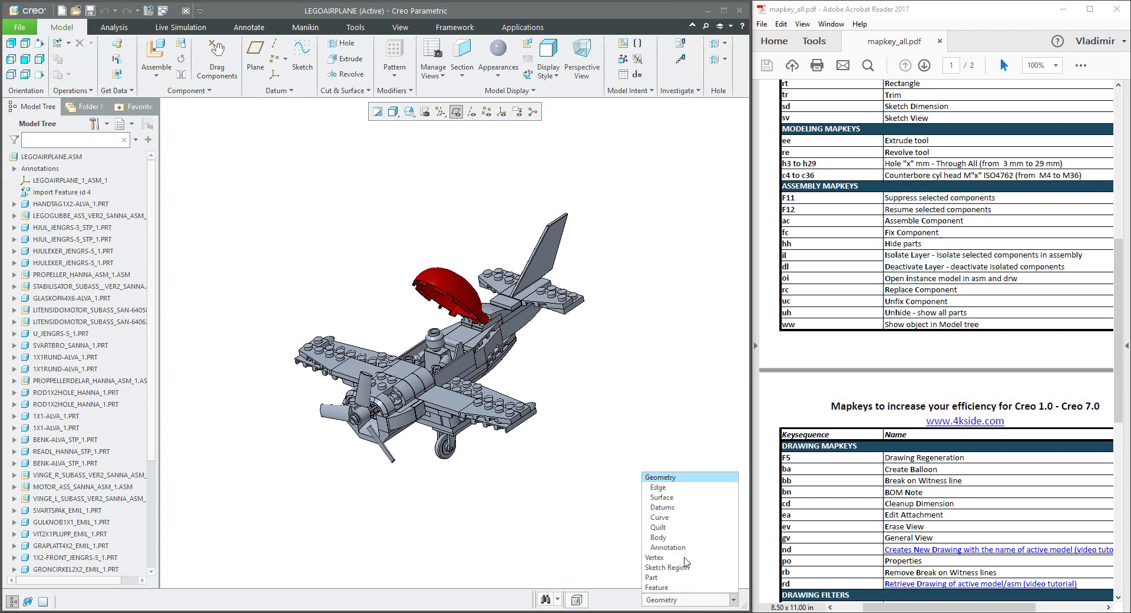
click(588, 527)
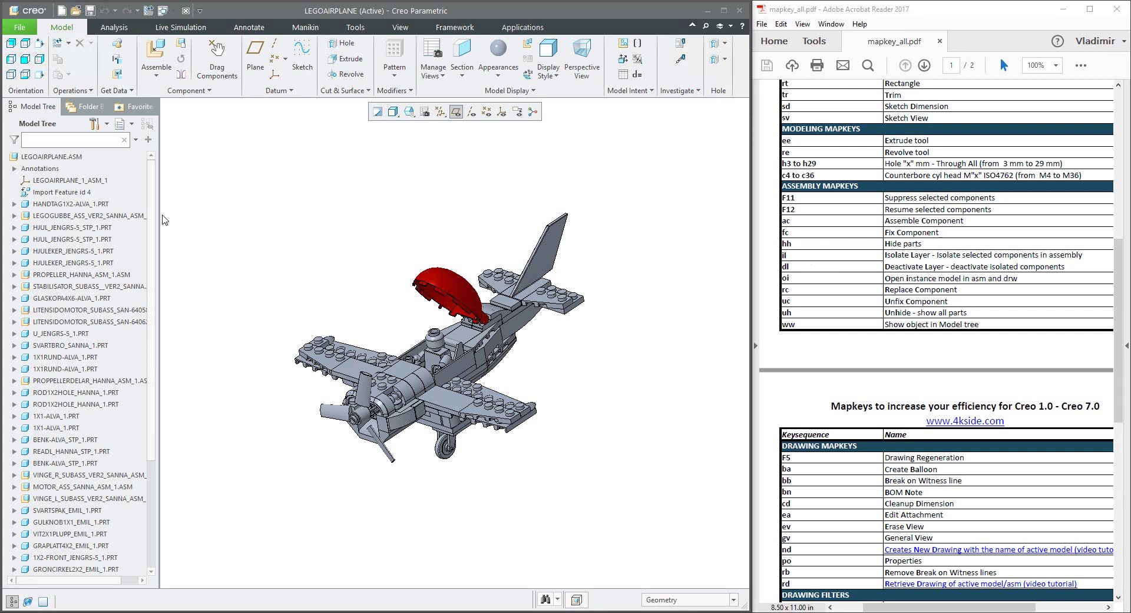
In Selection options, add Part and Component to My Filter and set My Filter as default.
click(653, 601)
click(657, 492)
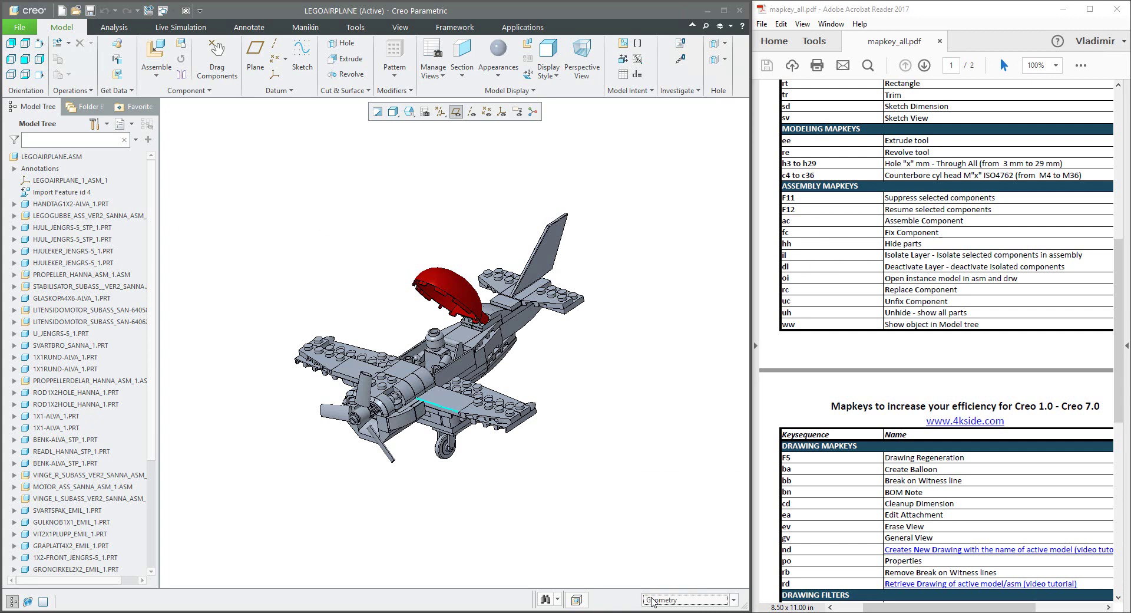
click(18, 31)
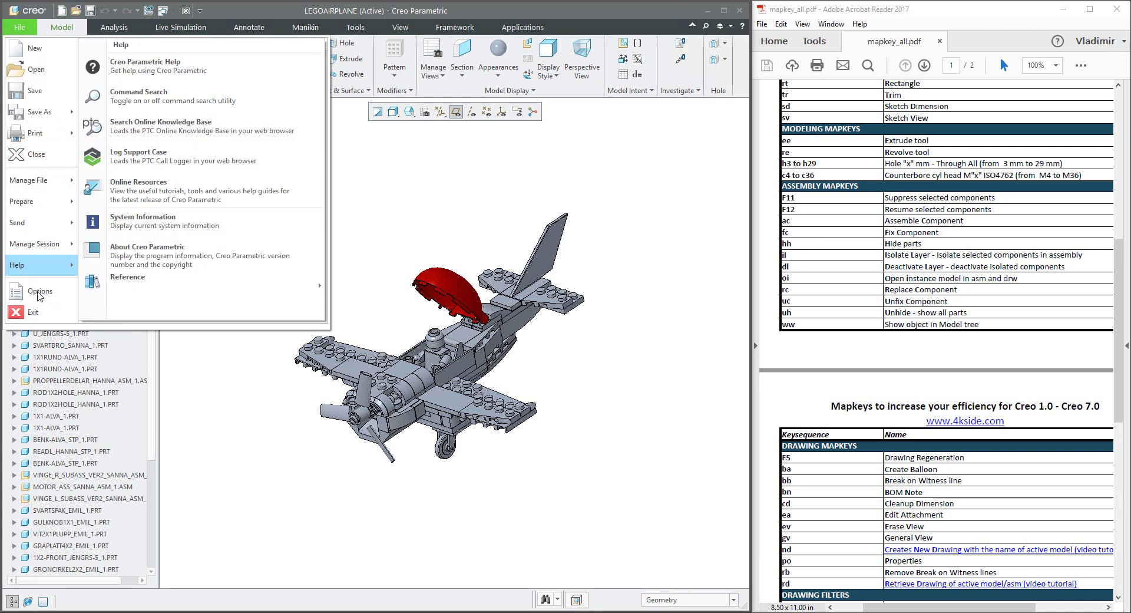
click(38, 296)
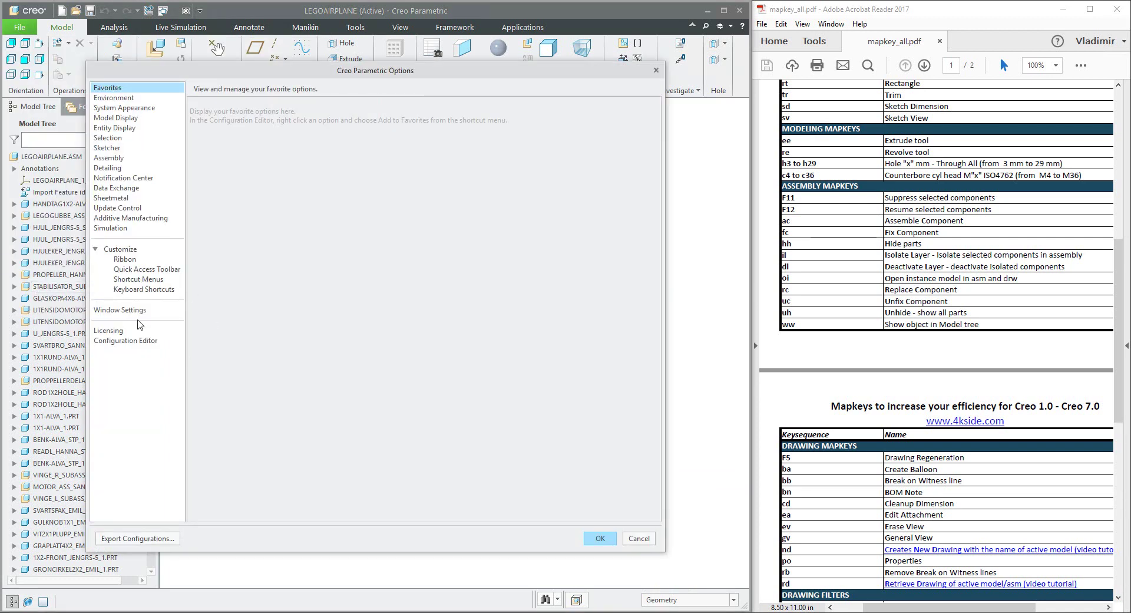
click(112, 139)
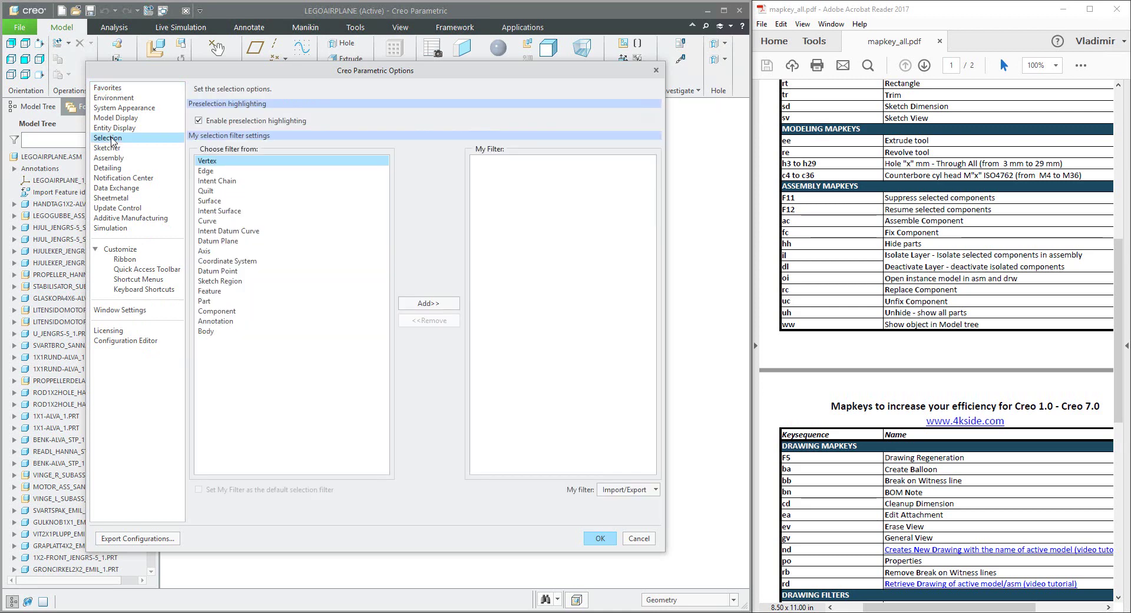
click(212, 301)
shift+click(214, 313)
click(416, 303)
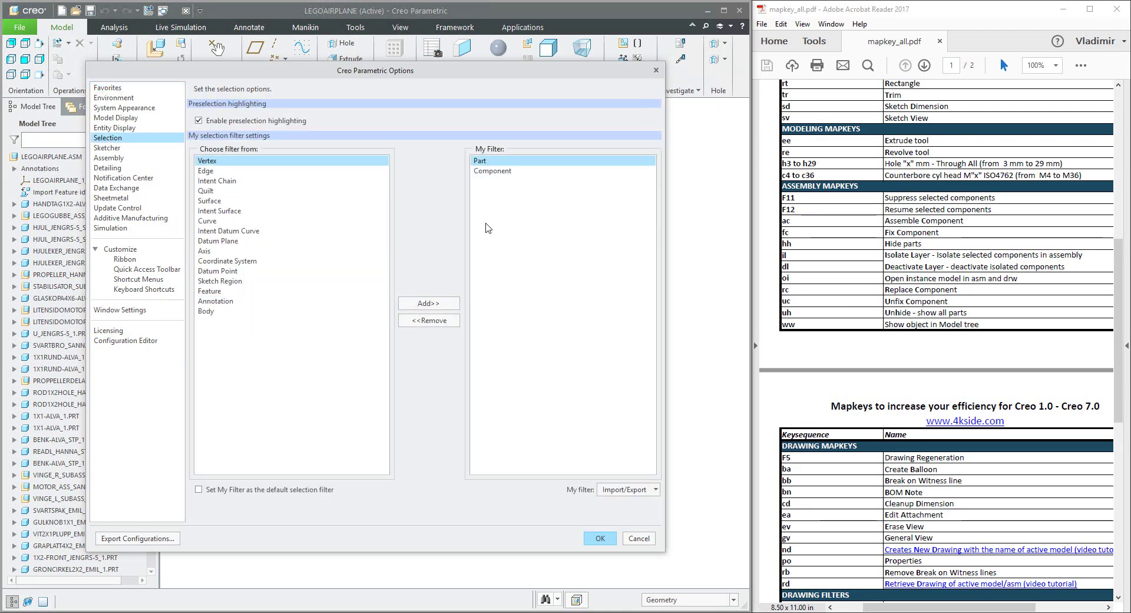
click(199, 494)
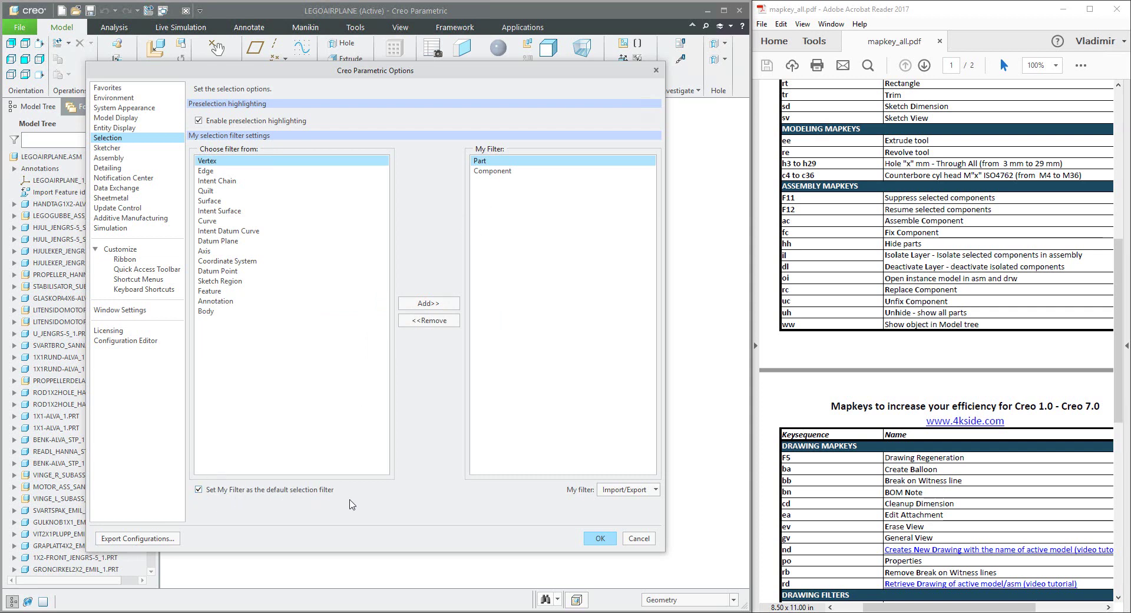
click(604, 540)
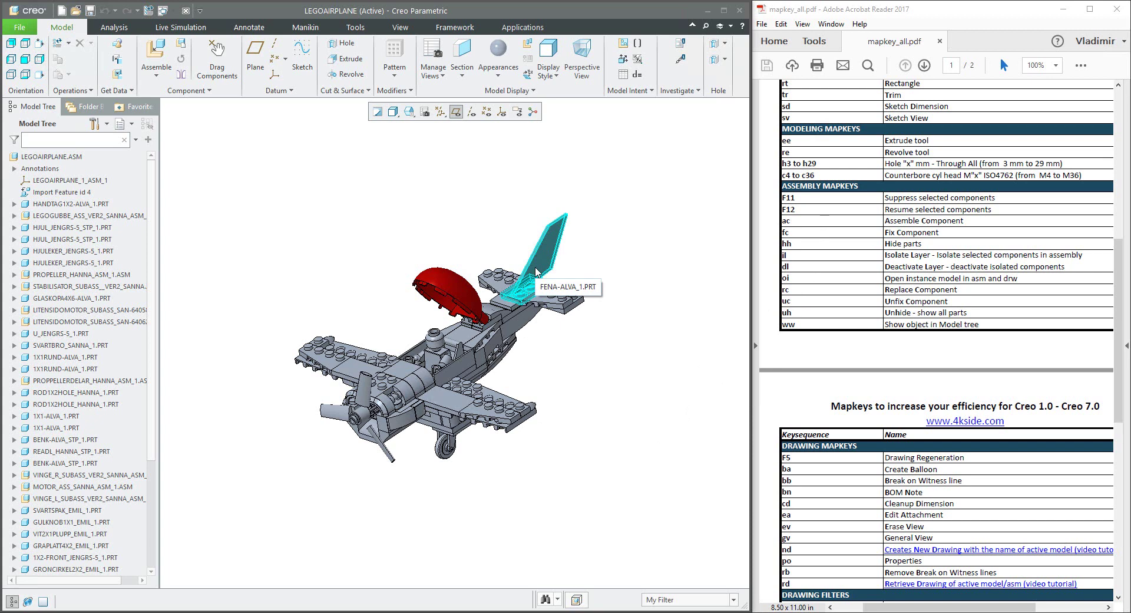
Suppress FENA-ALVA_1.PRT with the F11 mapkey, keeping the shortcut for mapkeys.
click(536, 272)
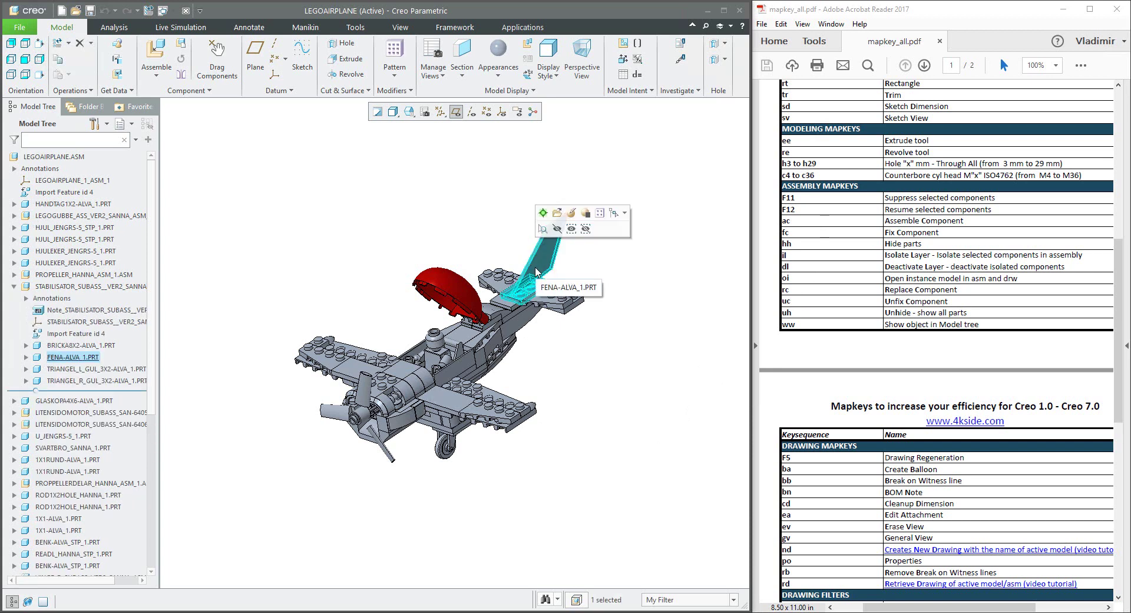
key(F11)
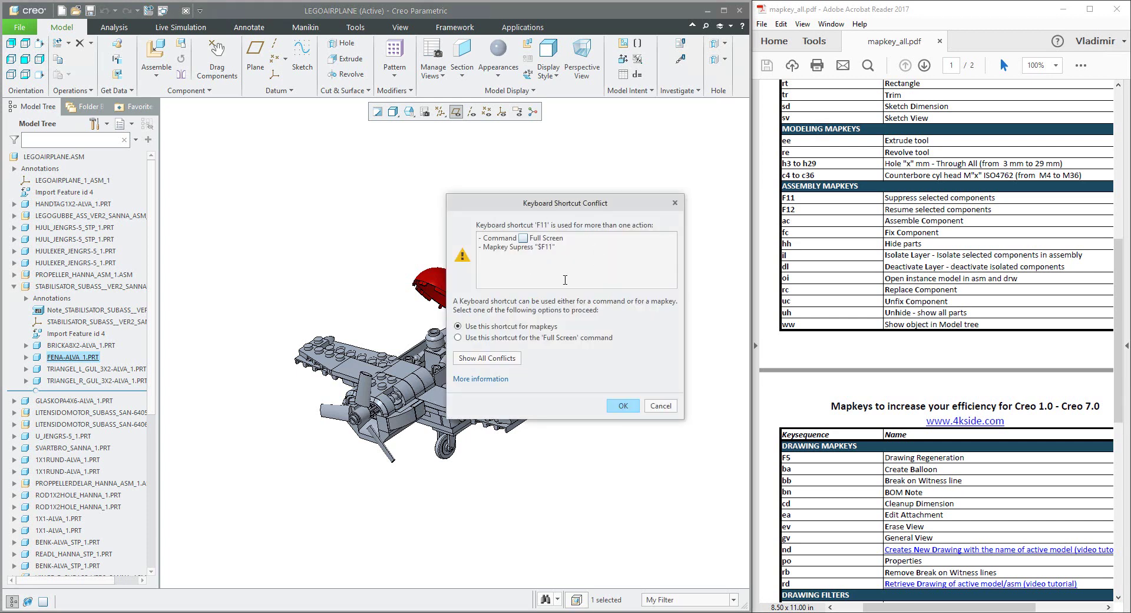
click(622, 406)
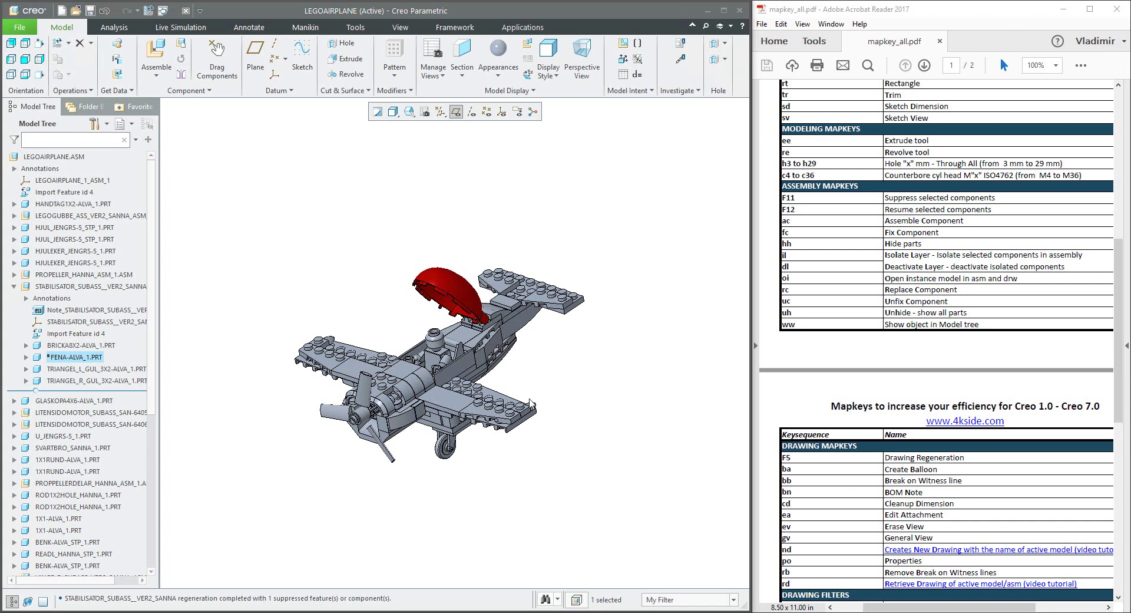
Hide the canopy, both triangle tail parts, the BRICKA8X2 tail plate and the right wing.
click(523, 296)
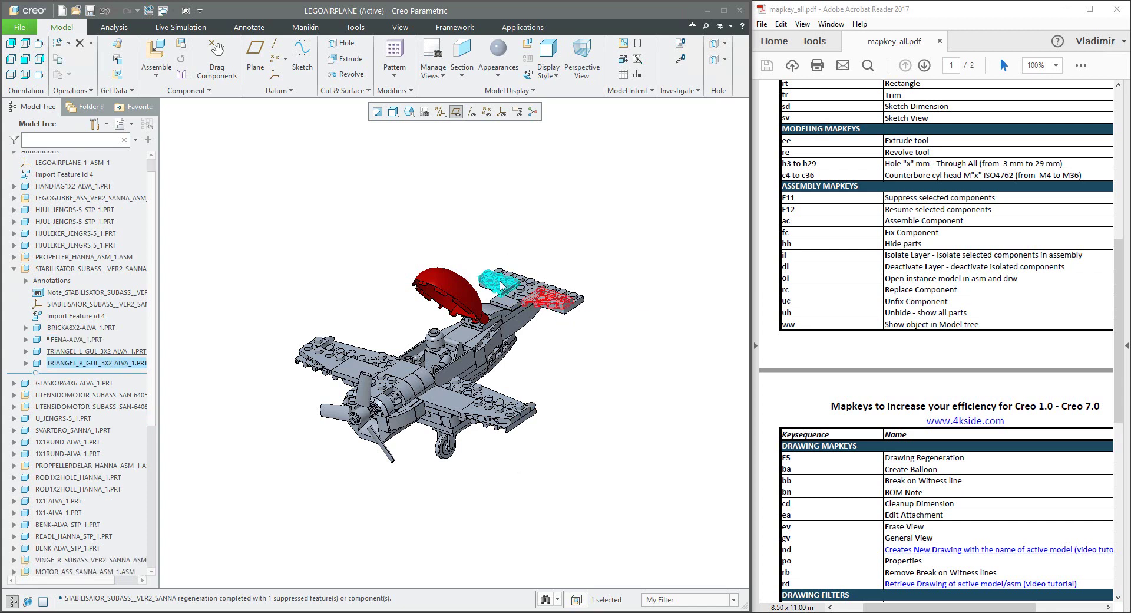
ctrl+click(501, 286)
ctrl+click(471, 305)
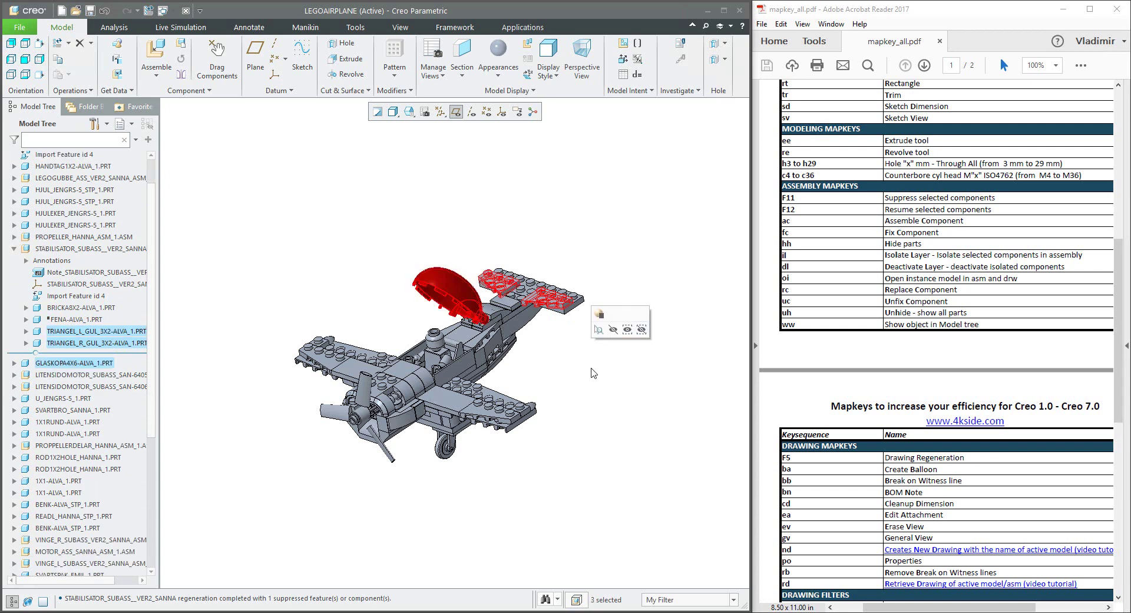
key(h)
key(h)
click(563, 303)
key(h)
key(h)
click(501, 407)
key(h)
key(h)
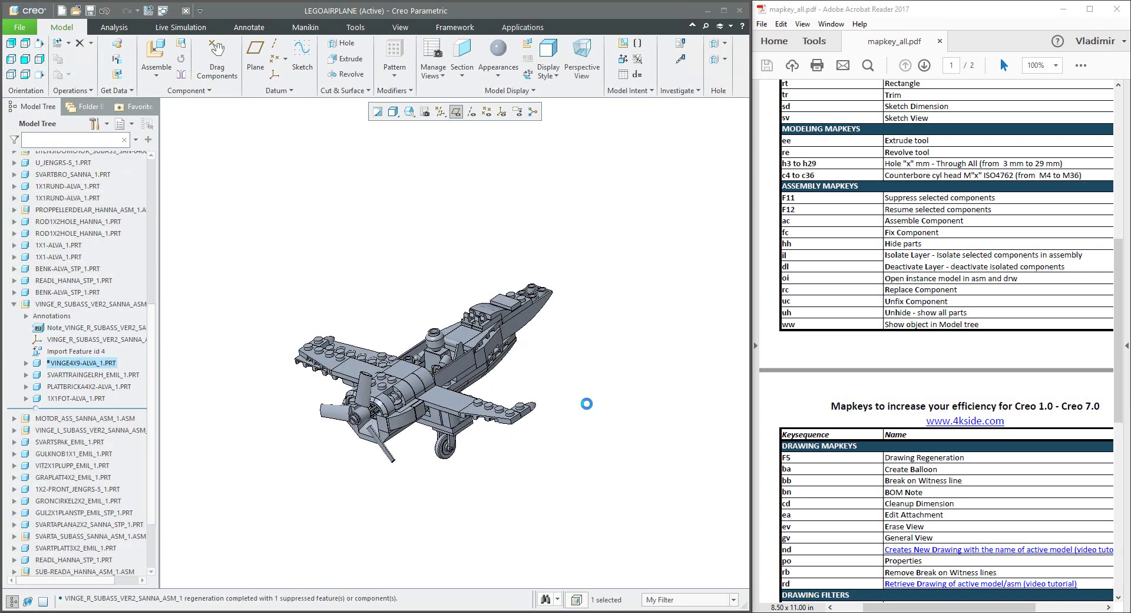
Unhide the right wing and the four tail parts from the Model Tree with the uh mapkey.
click(77, 364)
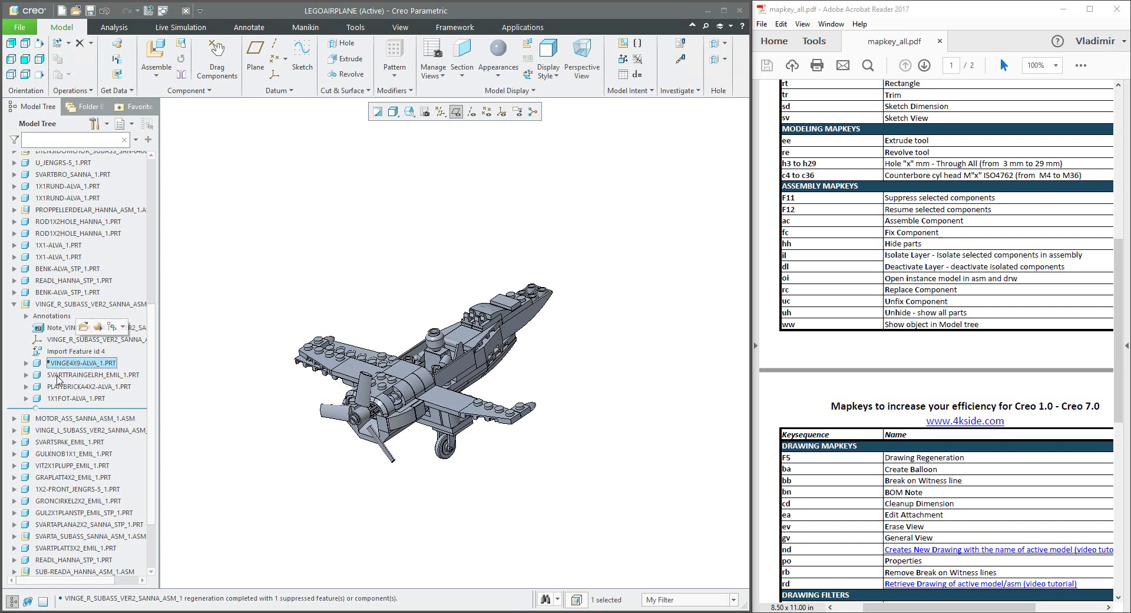
key(u)
key(h)
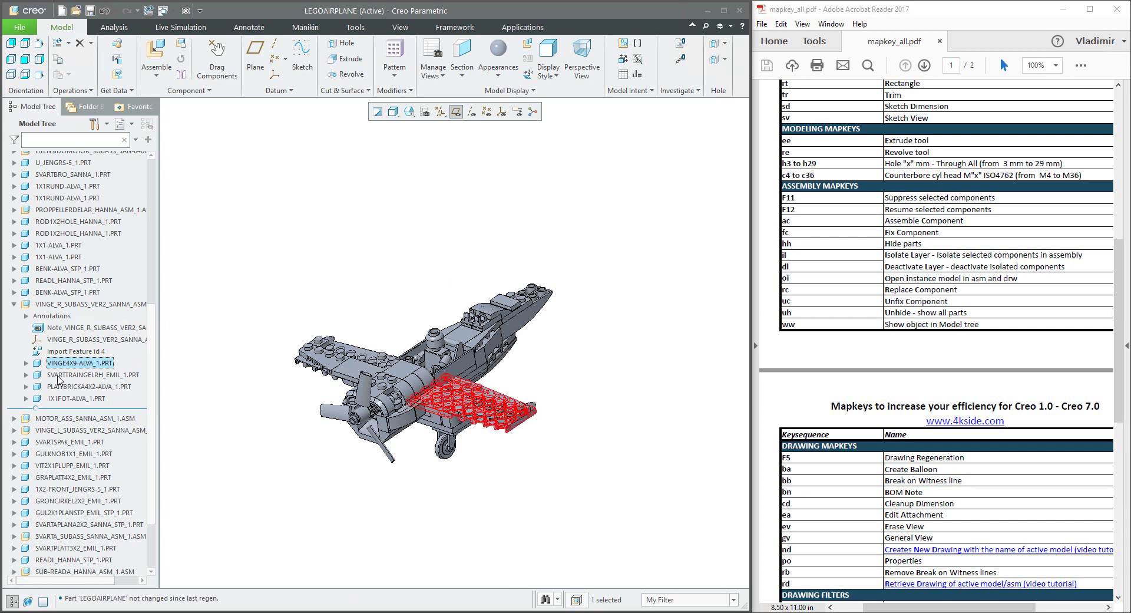
scroll(97, 289, up, 4)
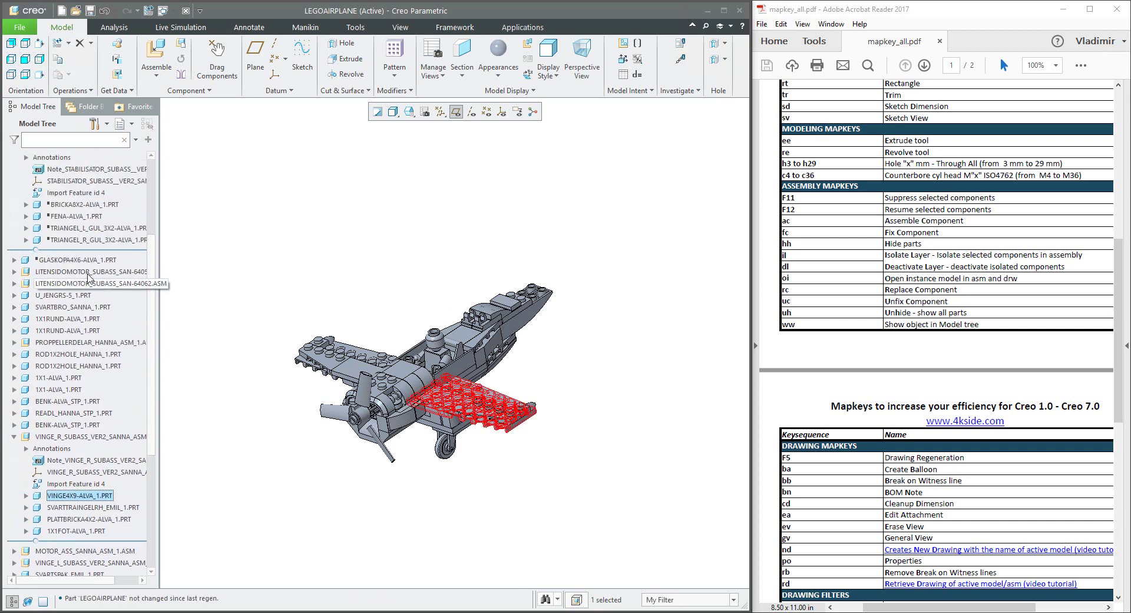
click(94, 239)
shift+click(67, 204)
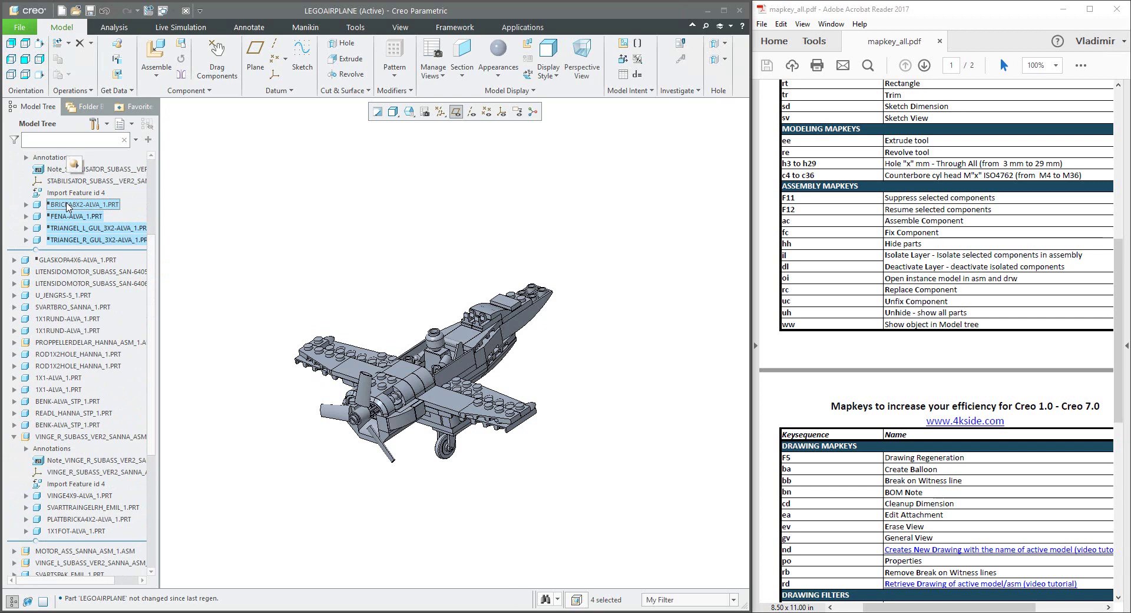
key(u)
key(h)
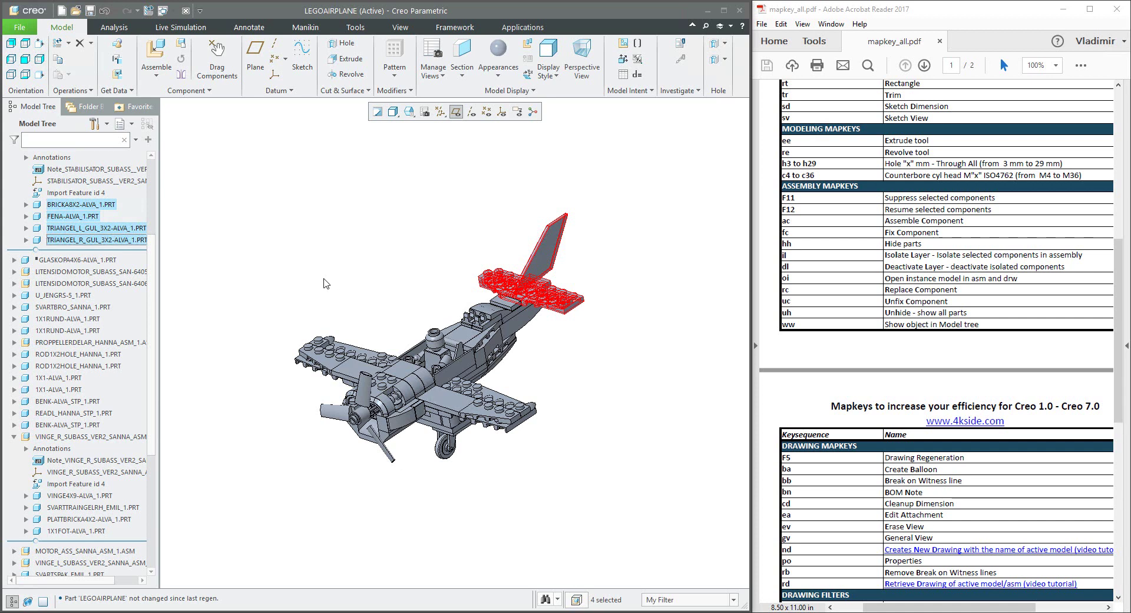
Suppress the left-wing plate and the pilot's head with F11.
click(323, 283)
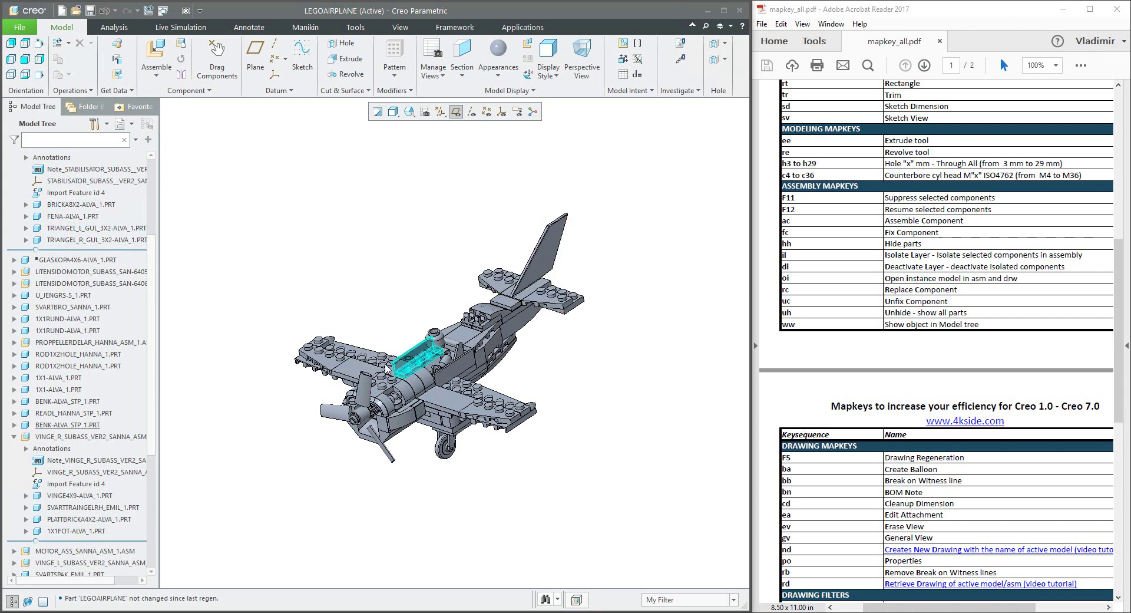
click(383, 365)
key(F11)
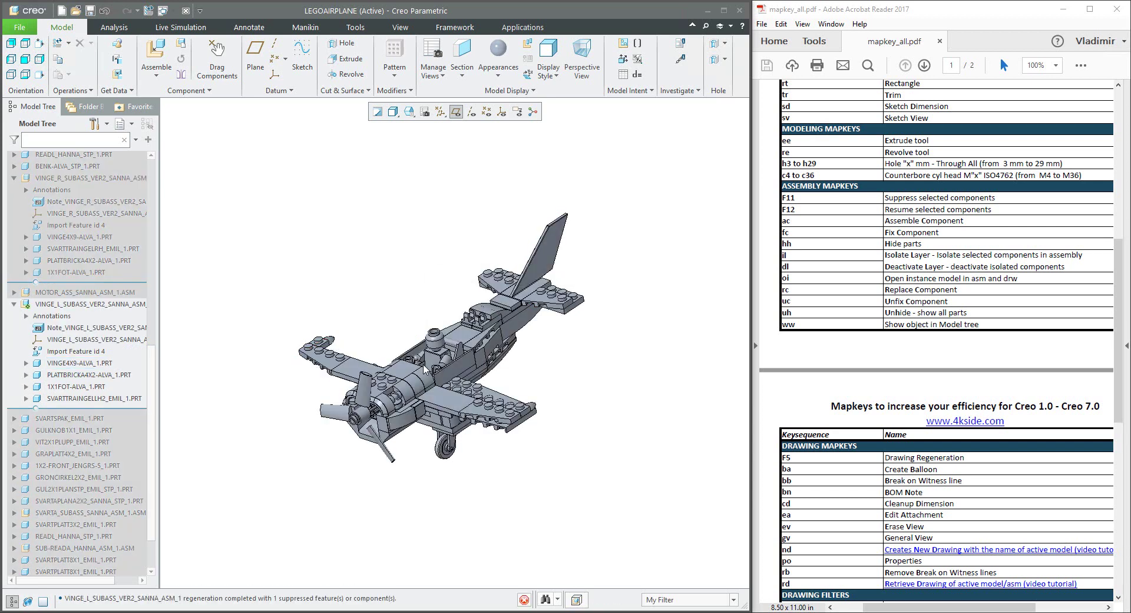
click(437, 345)
key(F11)
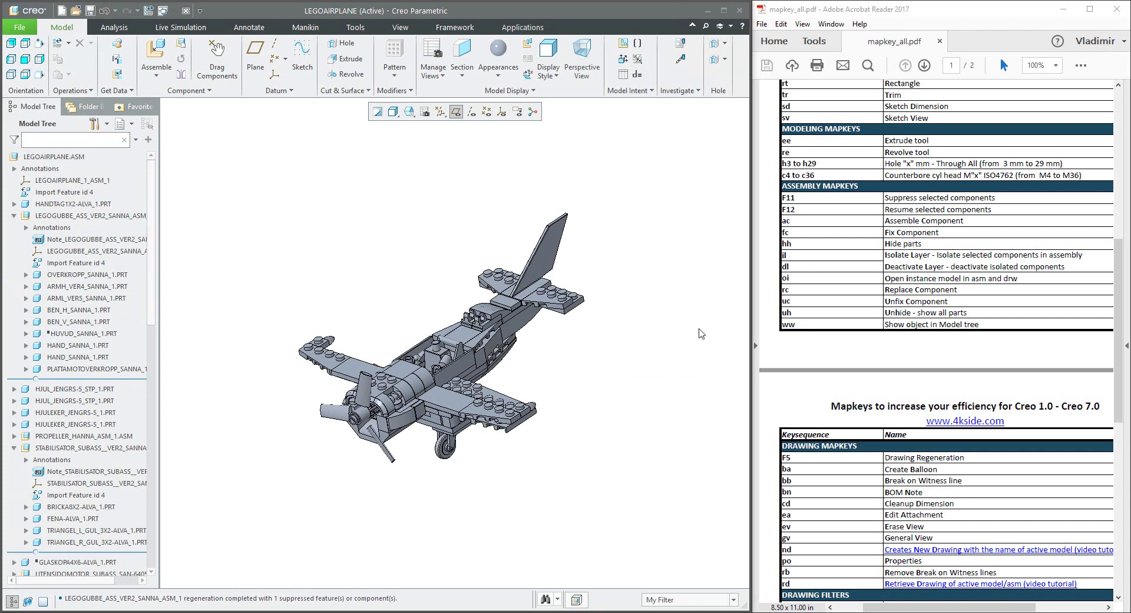
Hide the tail fin, a left-wing part, PLATTBRICKA4X2 and the seat with hh, then unhide all with uh.
click(539, 250)
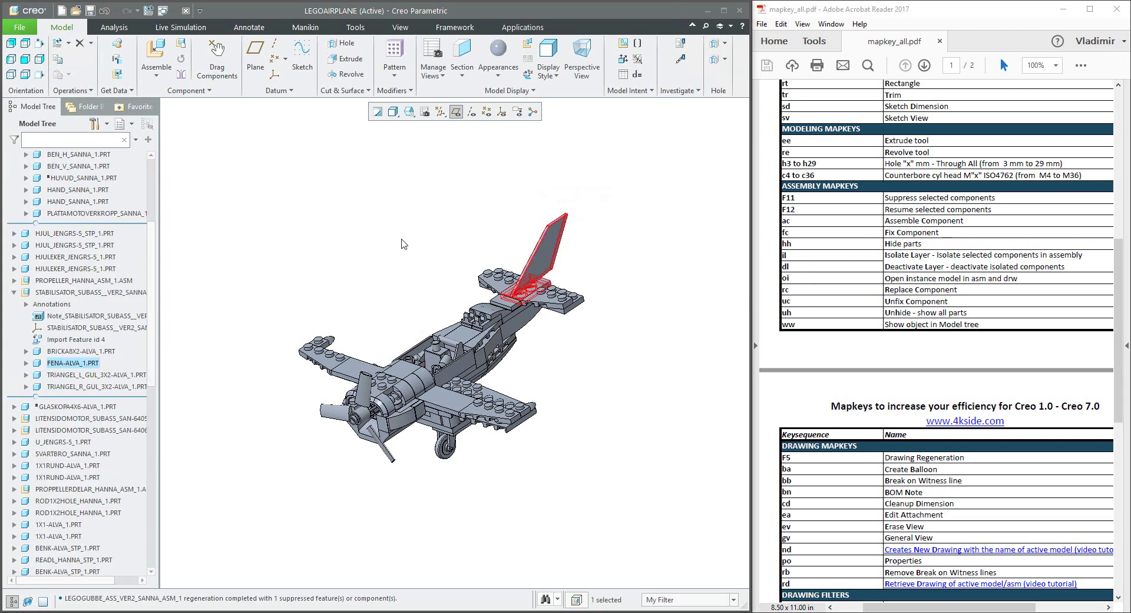
key(h)
key(h)
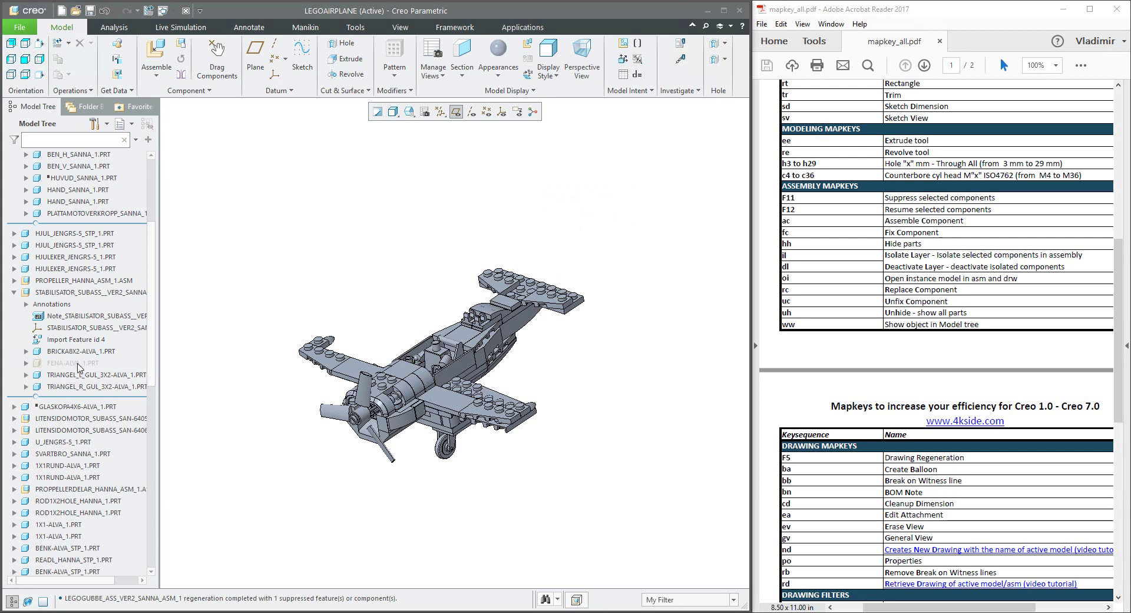
click(325, 363)
key(h)
key(h)
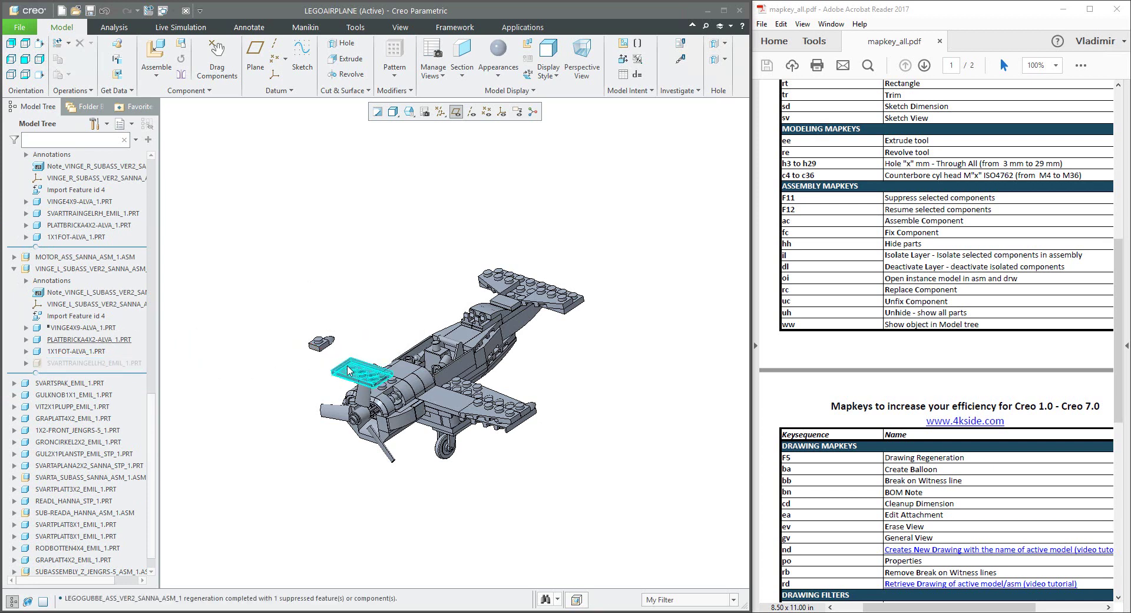
click(347, 370)
key(h)
key(h)
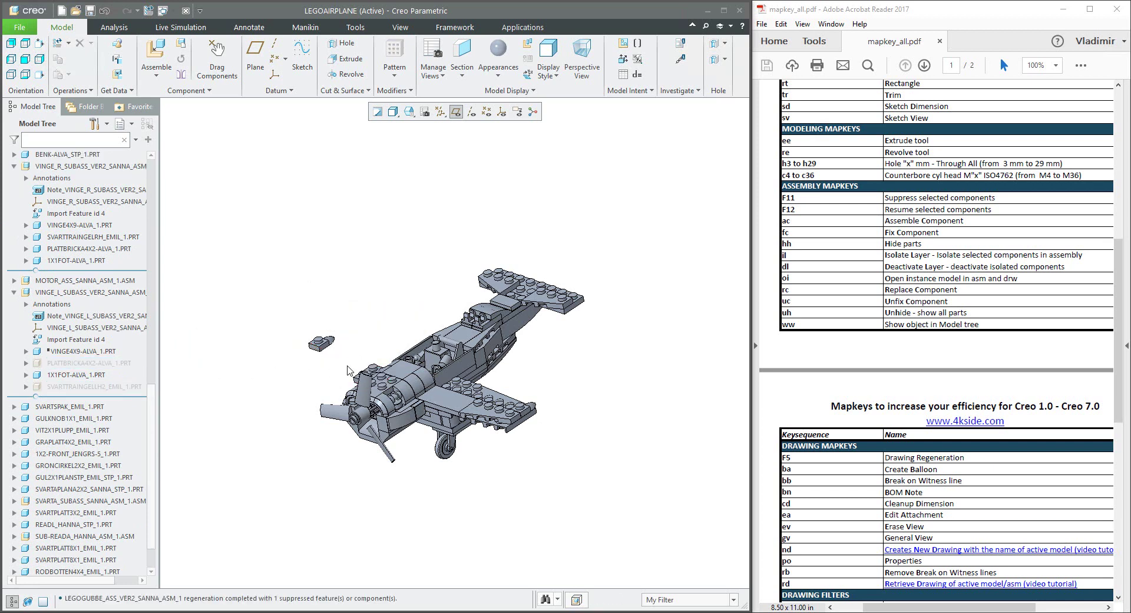
click(463, 364)
key(h)
key(h)
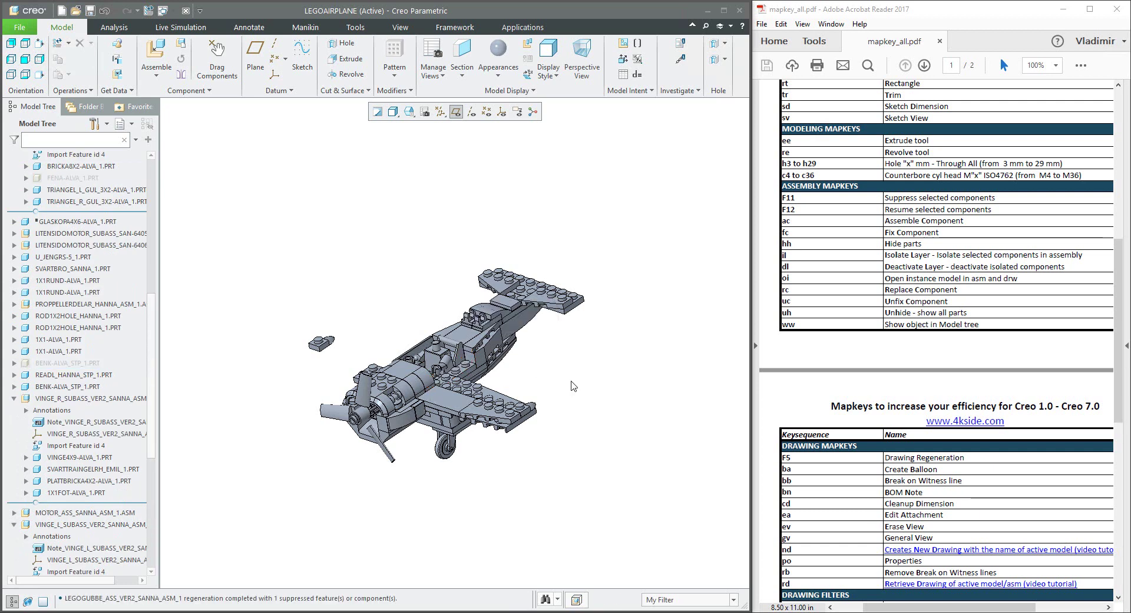
key(u)
key(h)
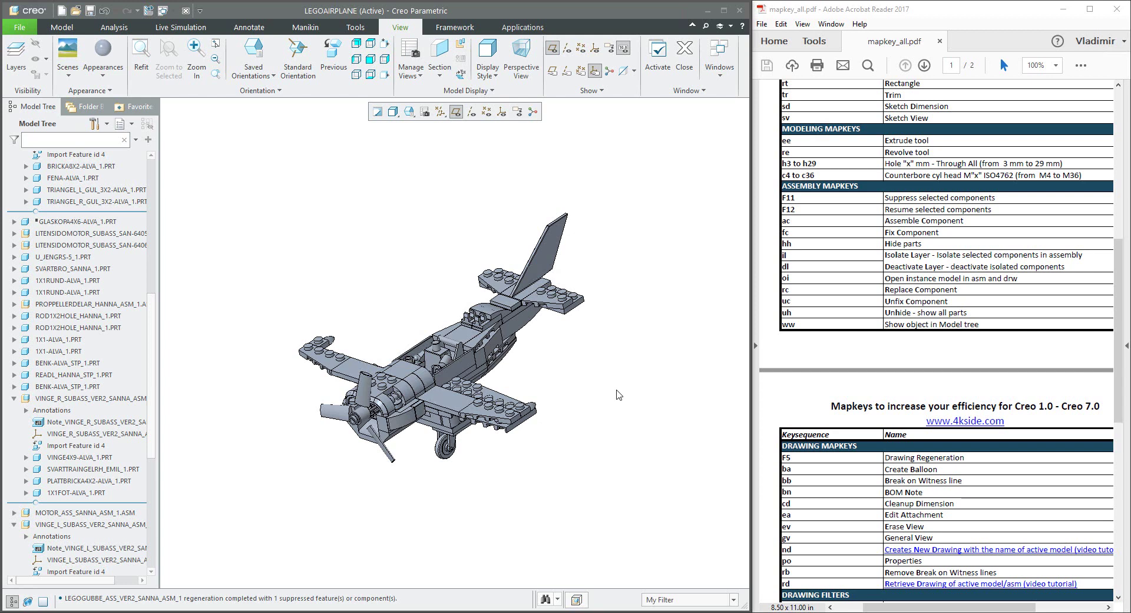
click(545, 266)
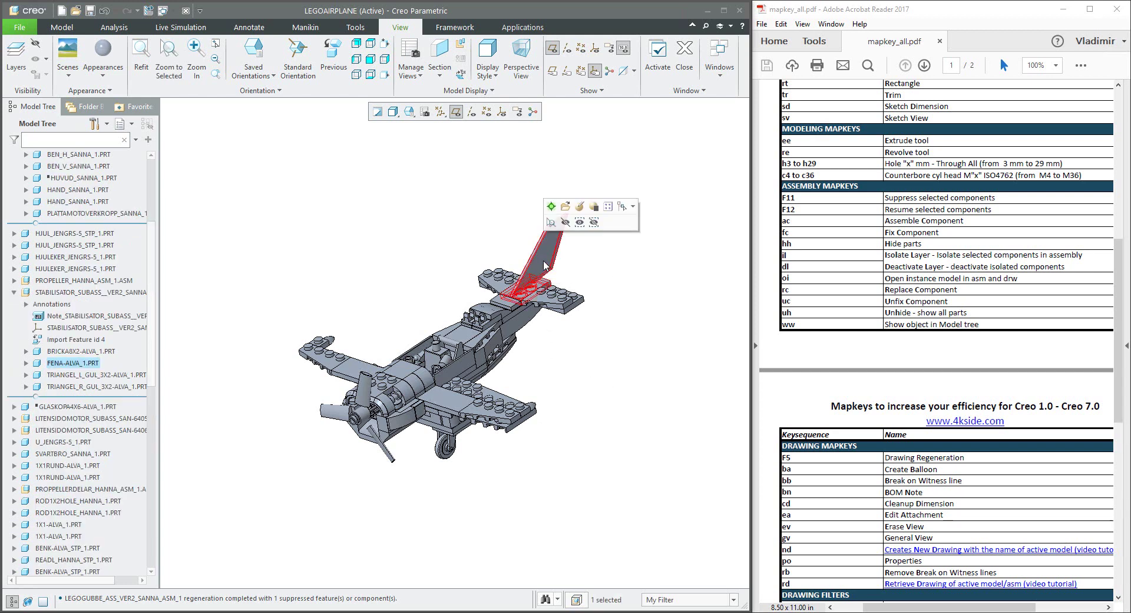
key(e)
key(d)
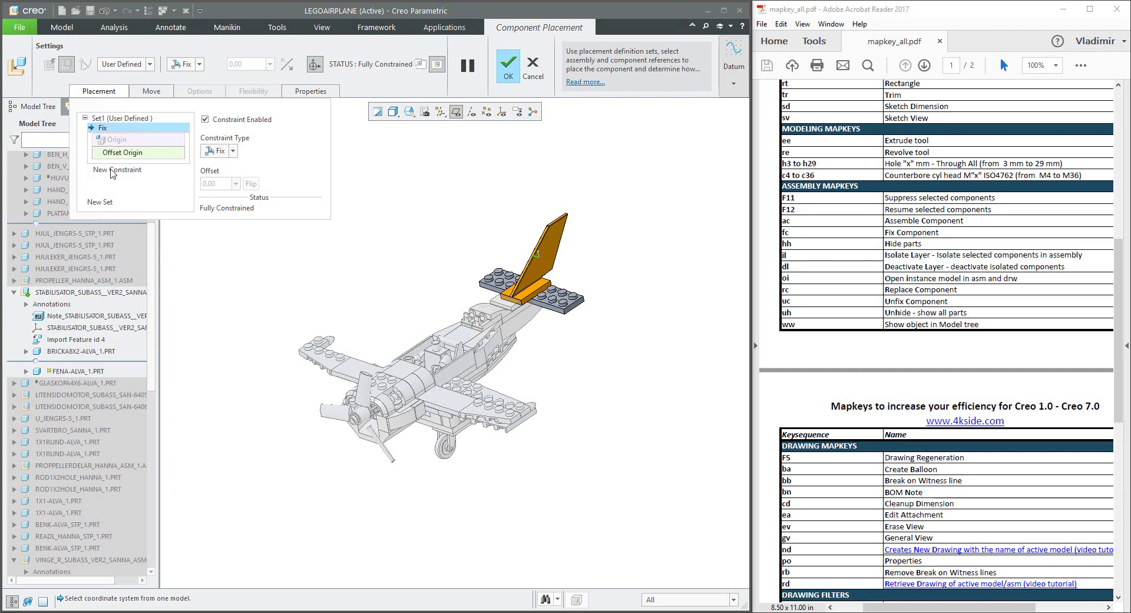
middle_click(227, 274)
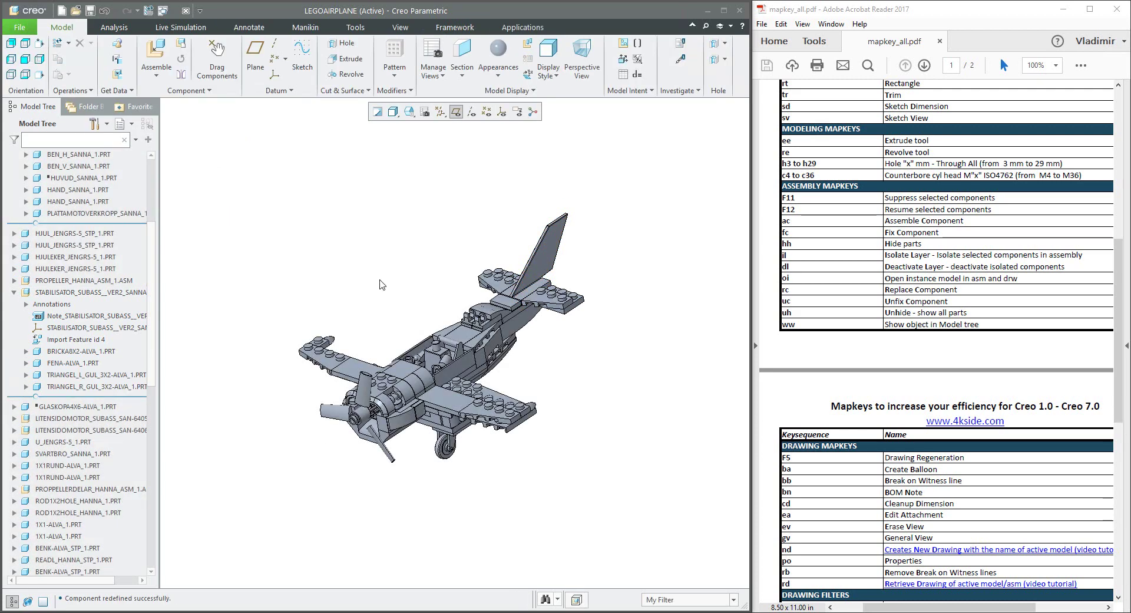
click(547, 262)
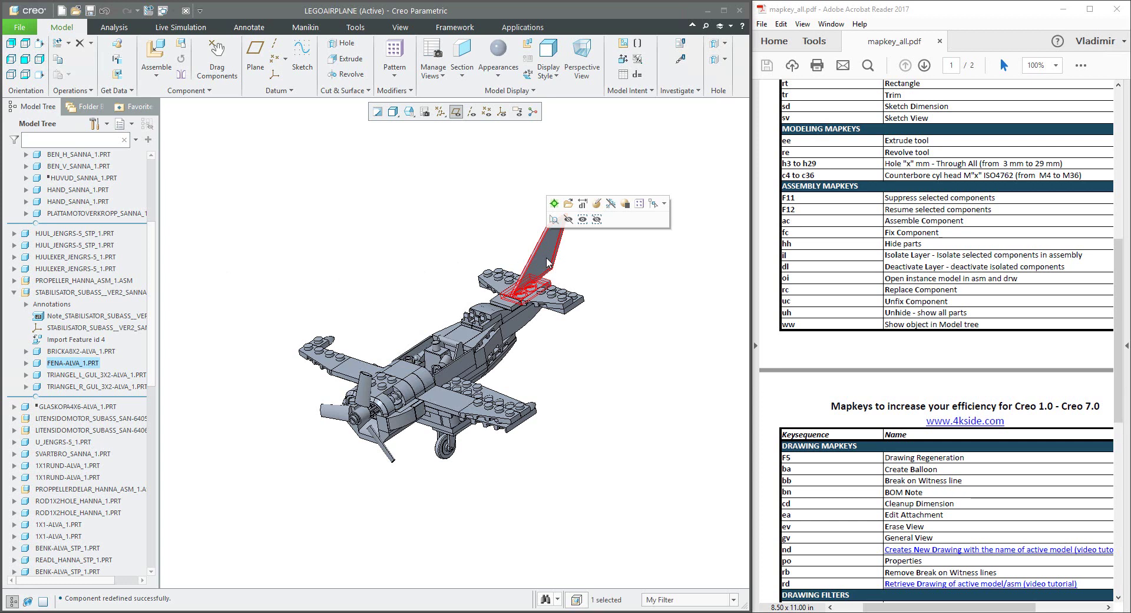
key(u)
key(c)
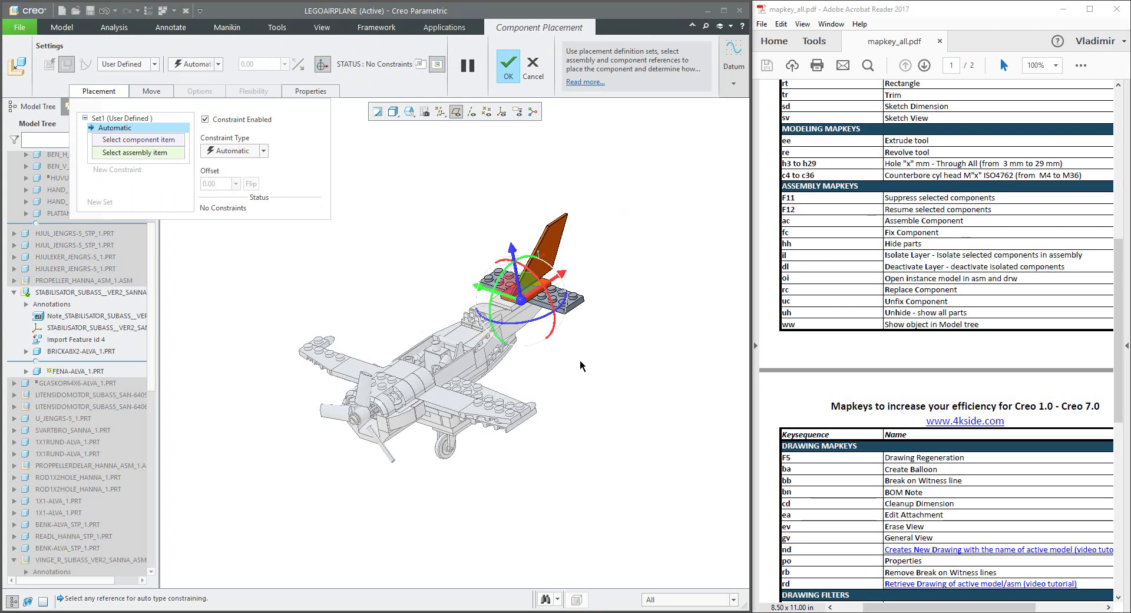
ctrl+alt+right_drag(649, 291, 633, 262)
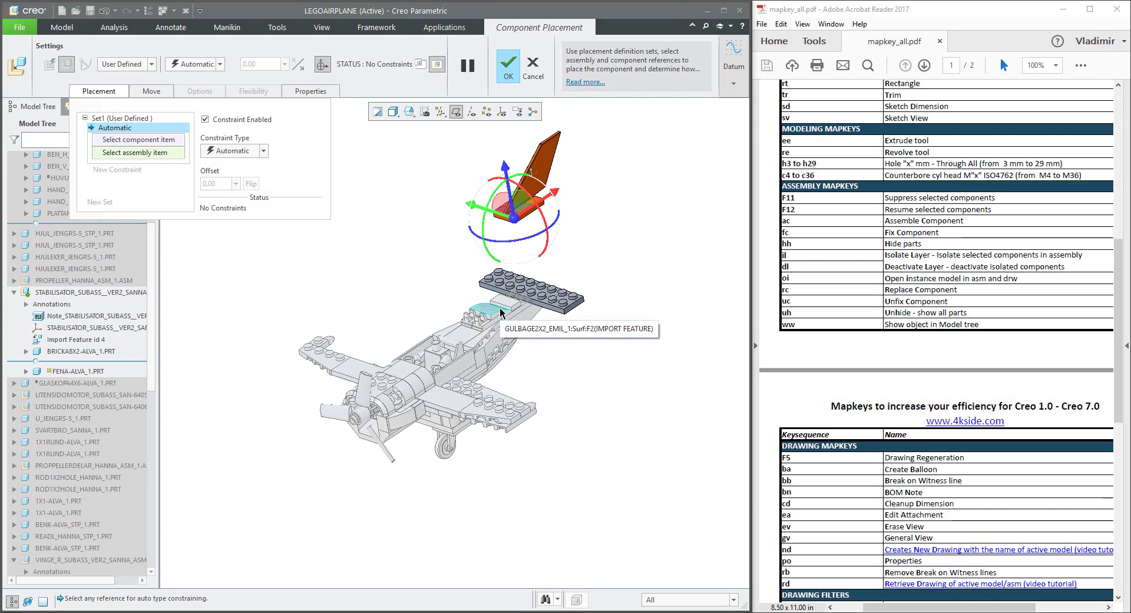
click(533, 66)
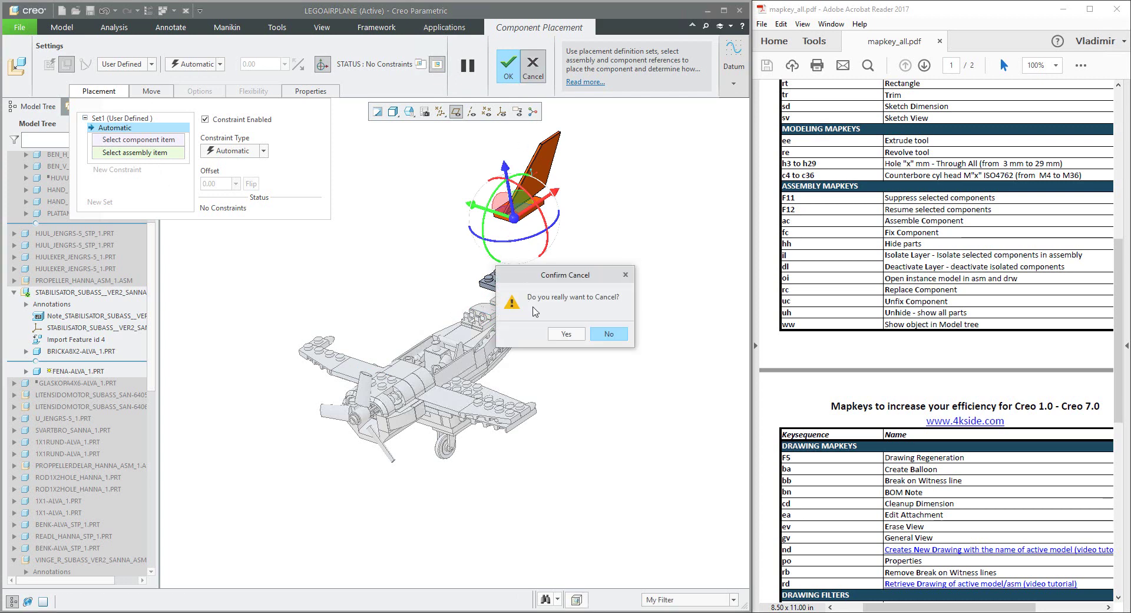
click(562, 334)
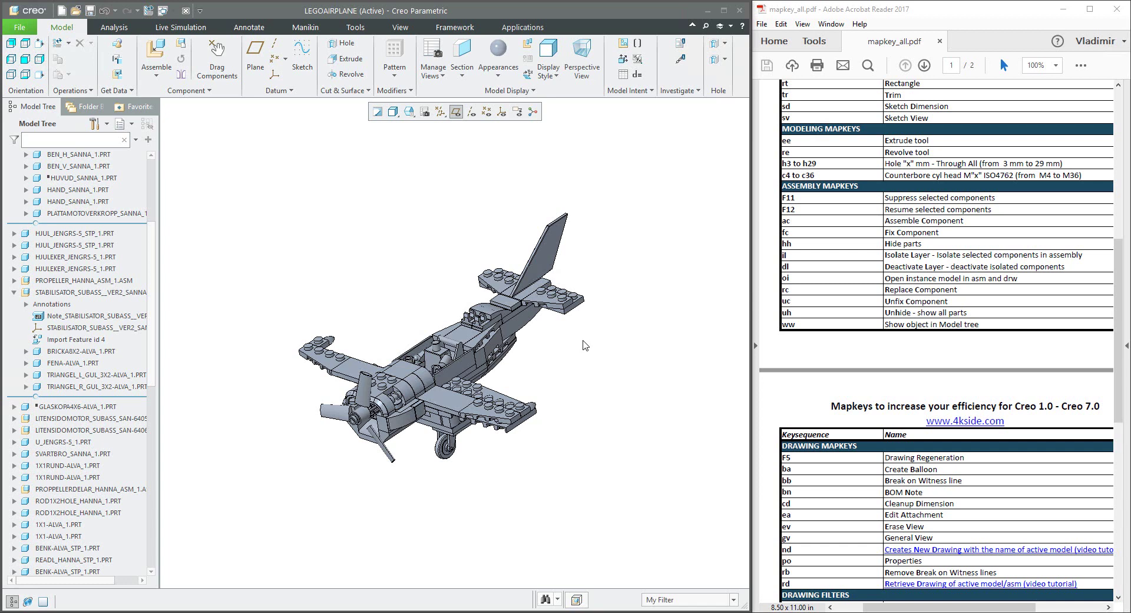
Run the il mapkey and pick HANDTAG1X2, both wheels and the HJULEKER axle in the Model Tree.
key(i)
key(l)
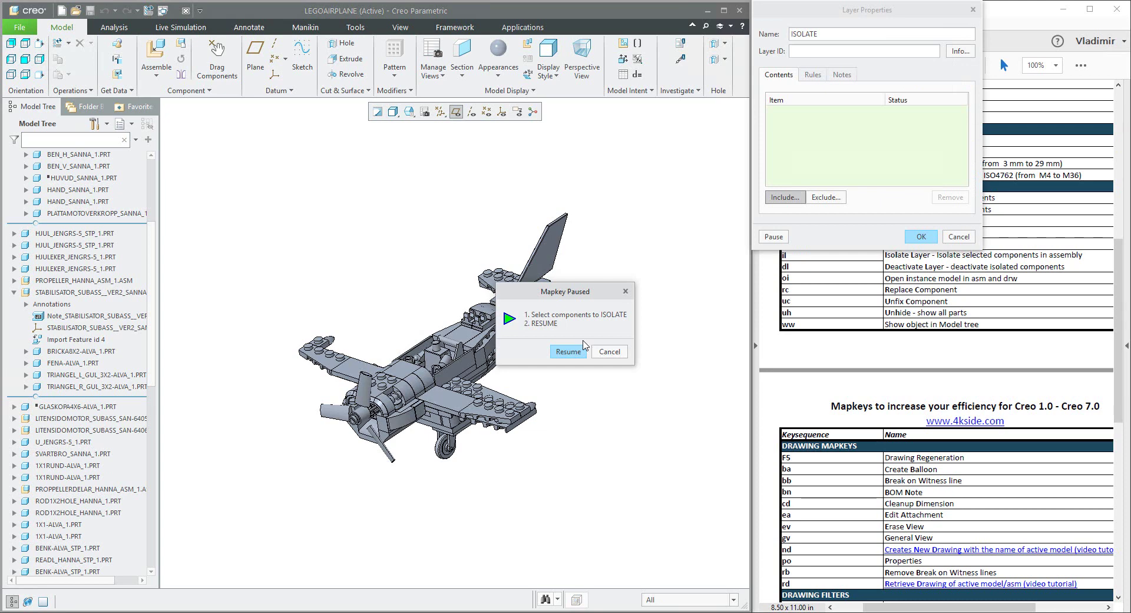
drag(618, 341, 641, 359)
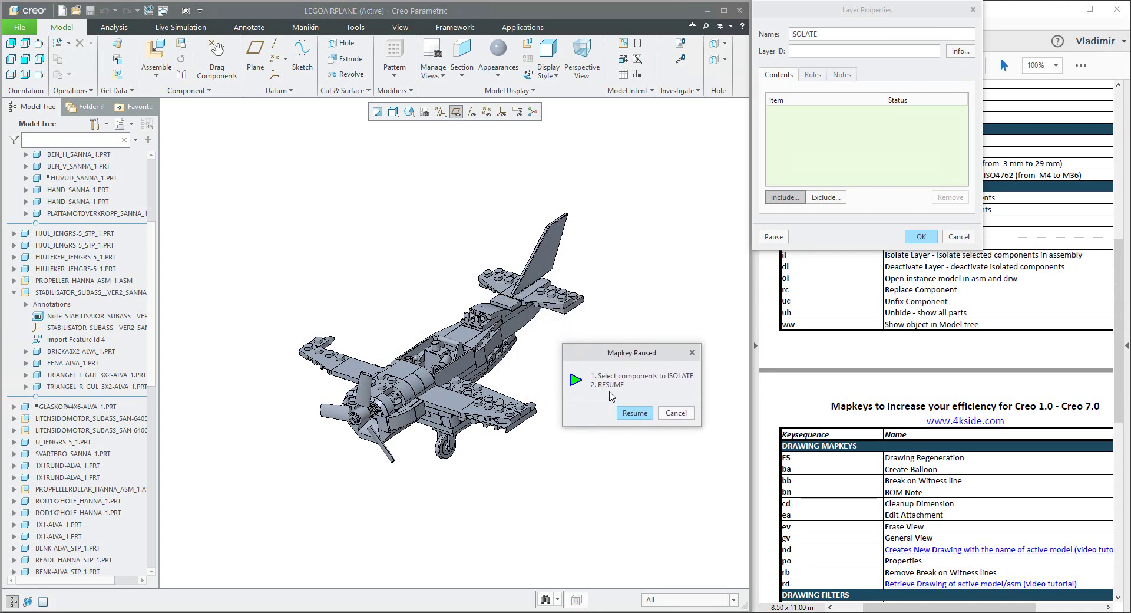
scroll(89, 278, up, 3)
scroll(89, 278, up, 2)
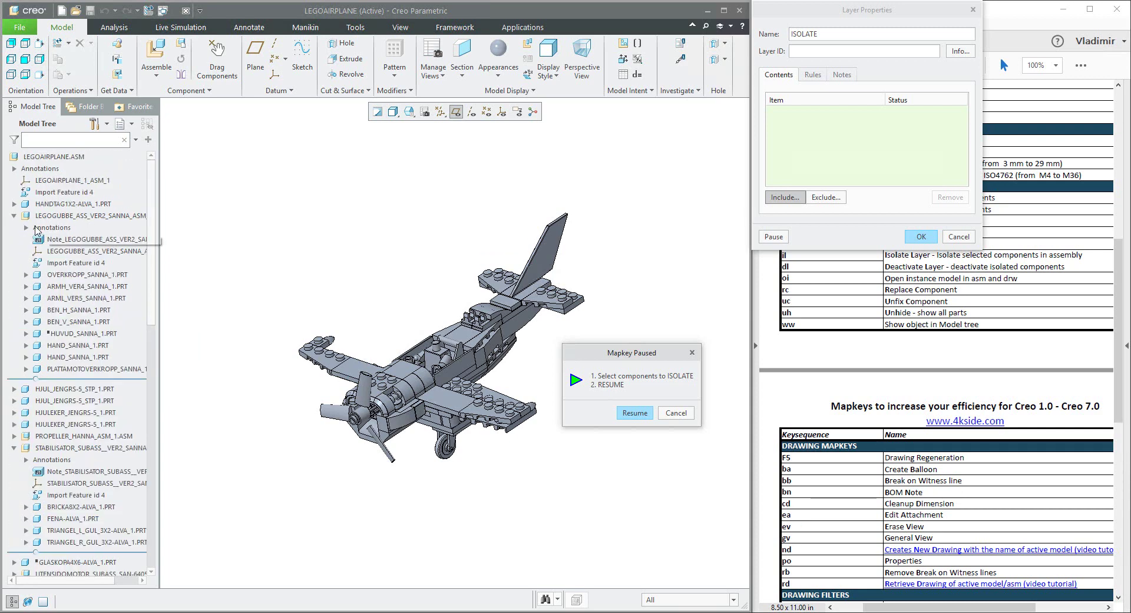
click(15, 216)
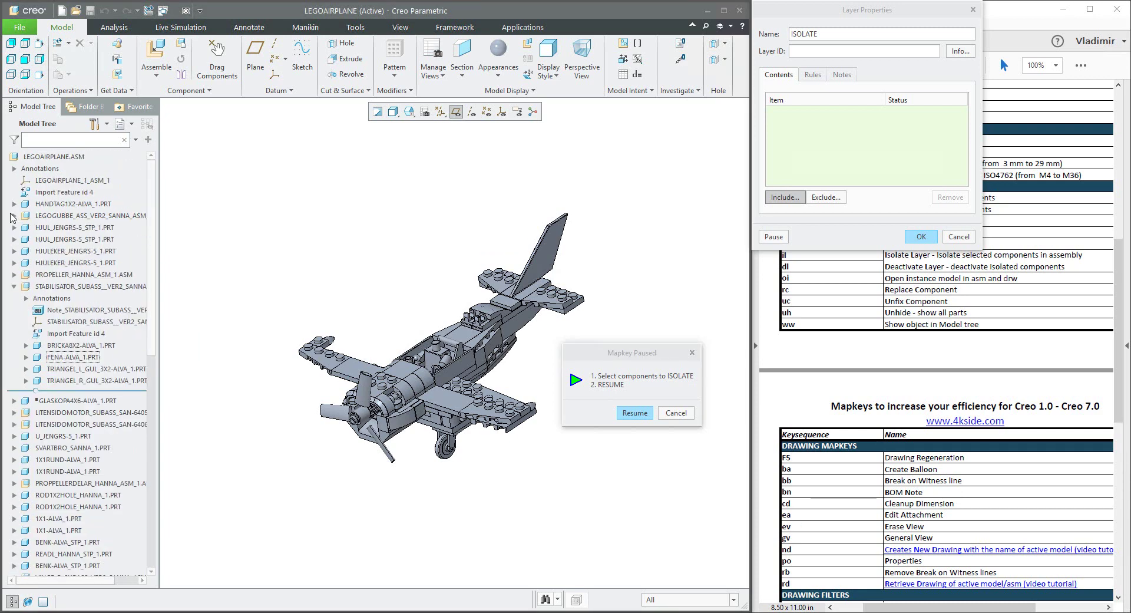
click(52, 204)
click(50, 229)
click(48, 241)
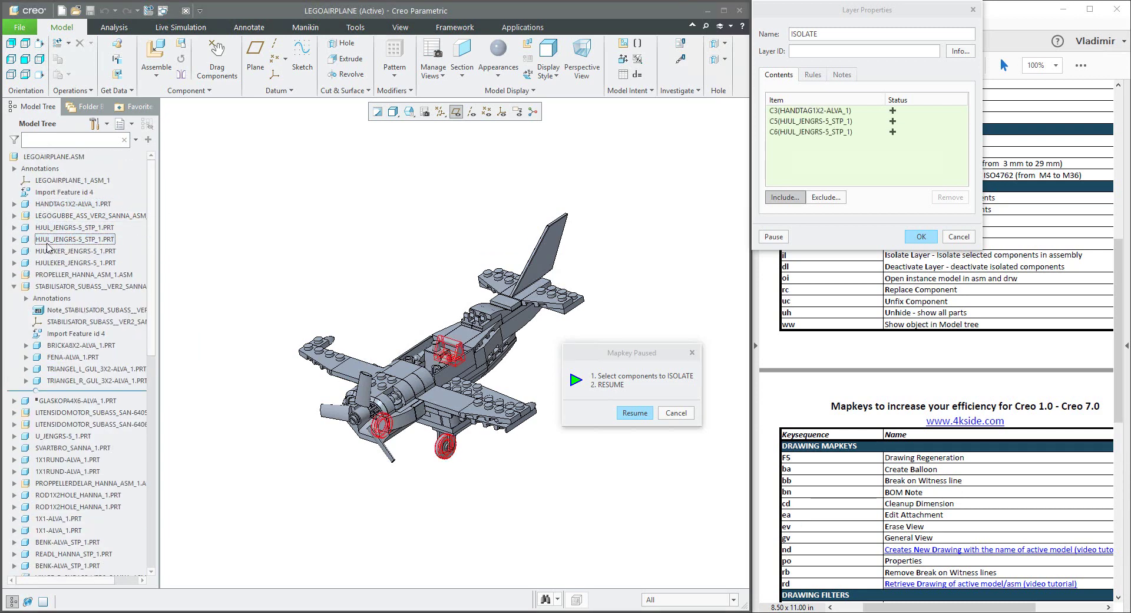
click(53, 263)
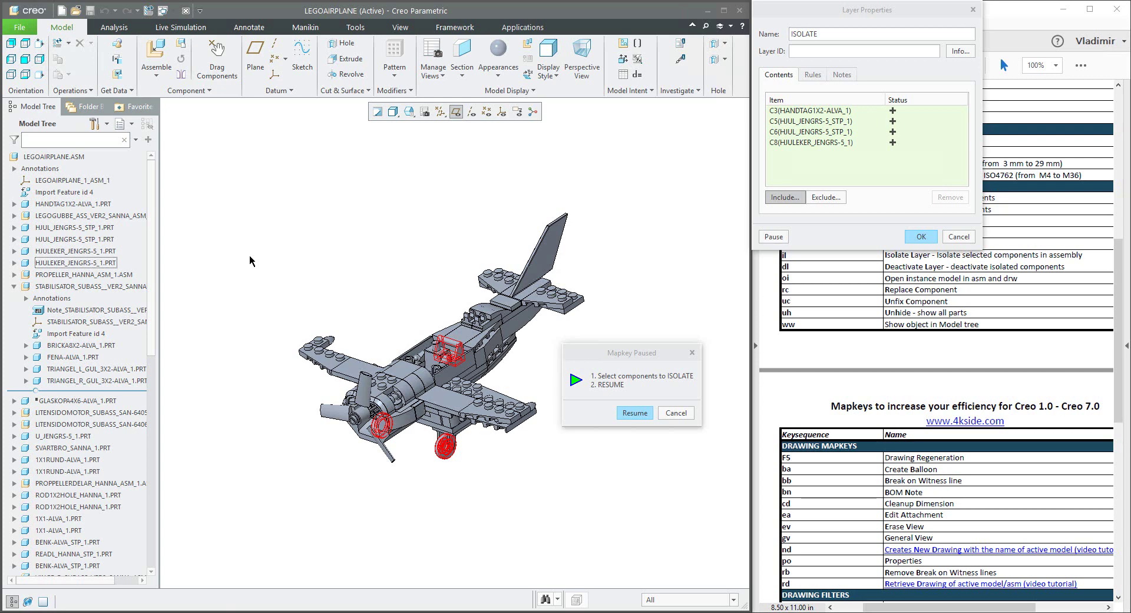
Add the tail fin, place it on the current ISOLATE layer, and resume the mapkey.
click(543, 258)
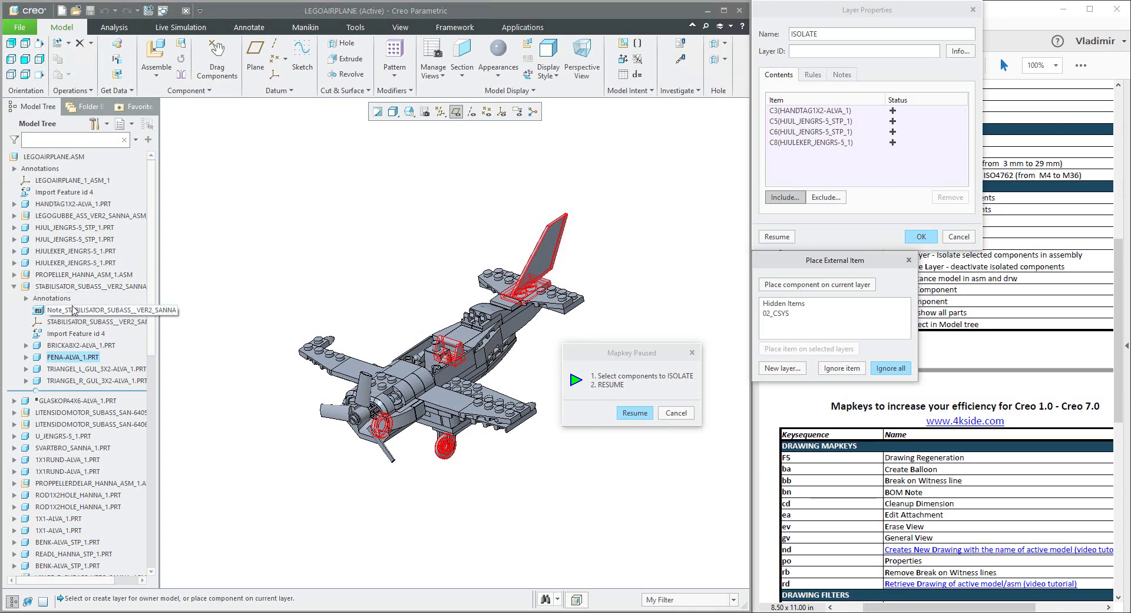
click(800, 286)
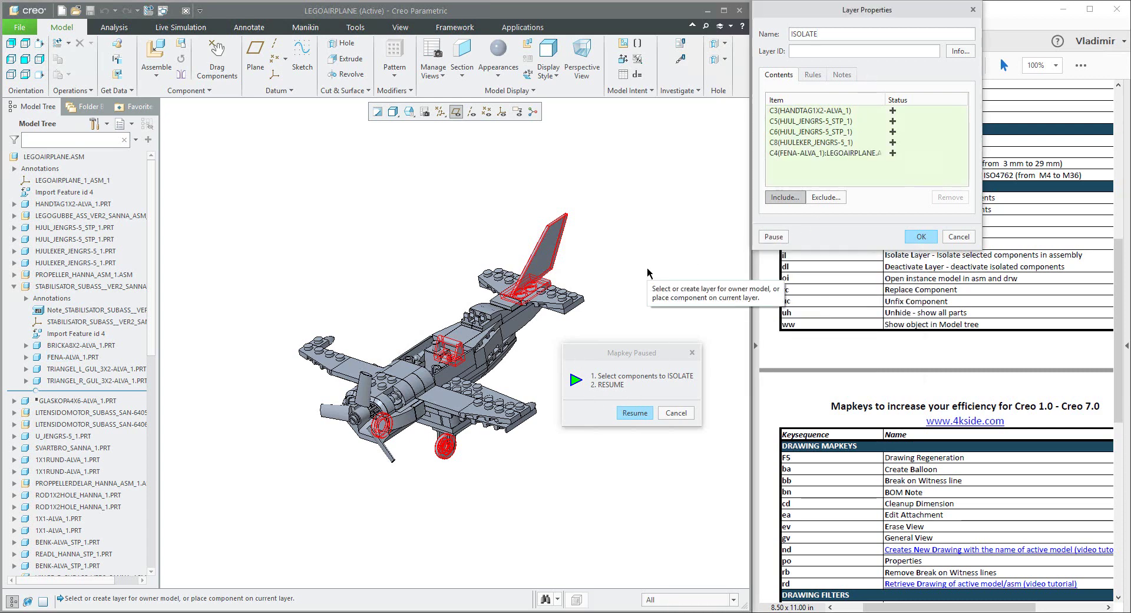
click(635, 414)
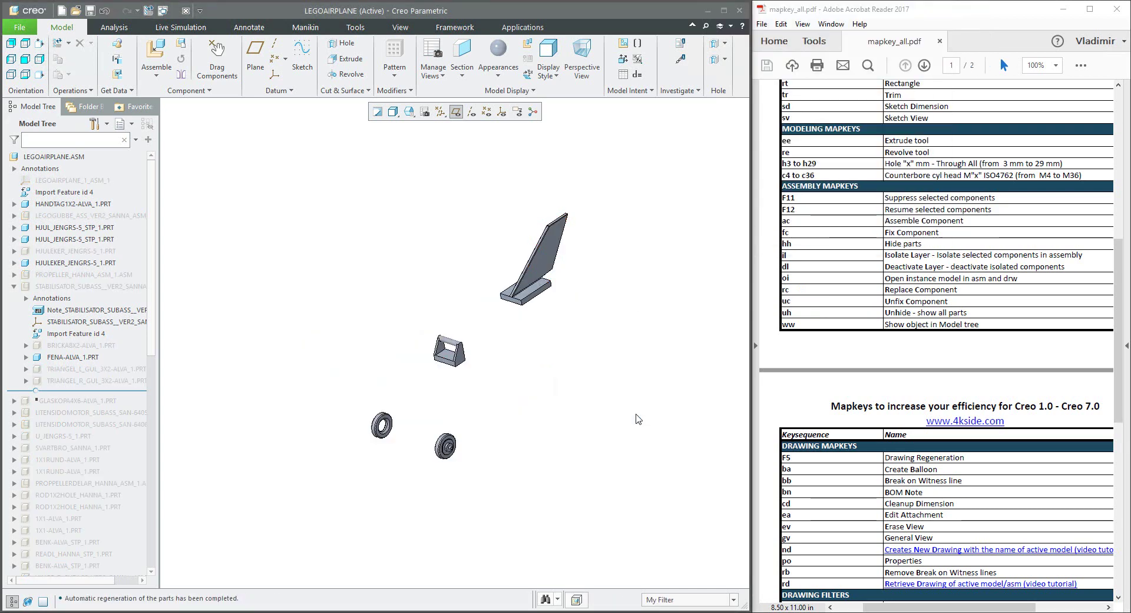
Orbit the isolated tail fin, bracket and two wheels to a new angle.
mouse_move(560, 361)
middle_down()
mouse_move(525, 324)
mouse_move(523, 392)
mouse_move(498, 399)
mouse_move(413, 359)
mouse_move(397, 330)
mouse_move(425, 312)
mouse_move(478, 336)
mouse_move(466, 303)
middle_up()
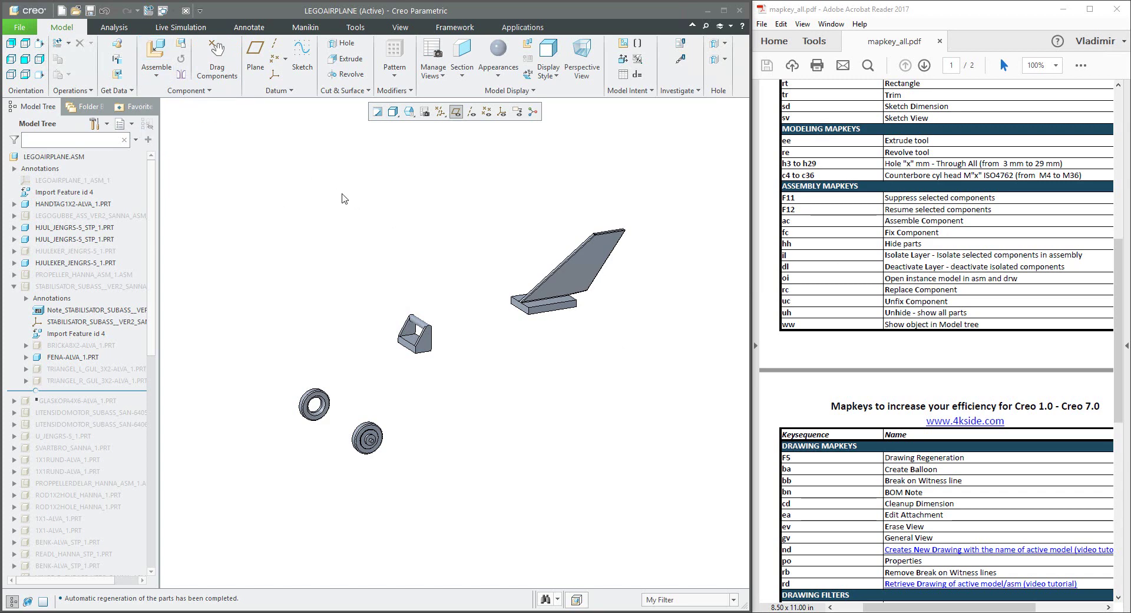
Start Assemble with the ac mapkey, cancel the file choice, then select the lower wheel.
key(a)
key(c)
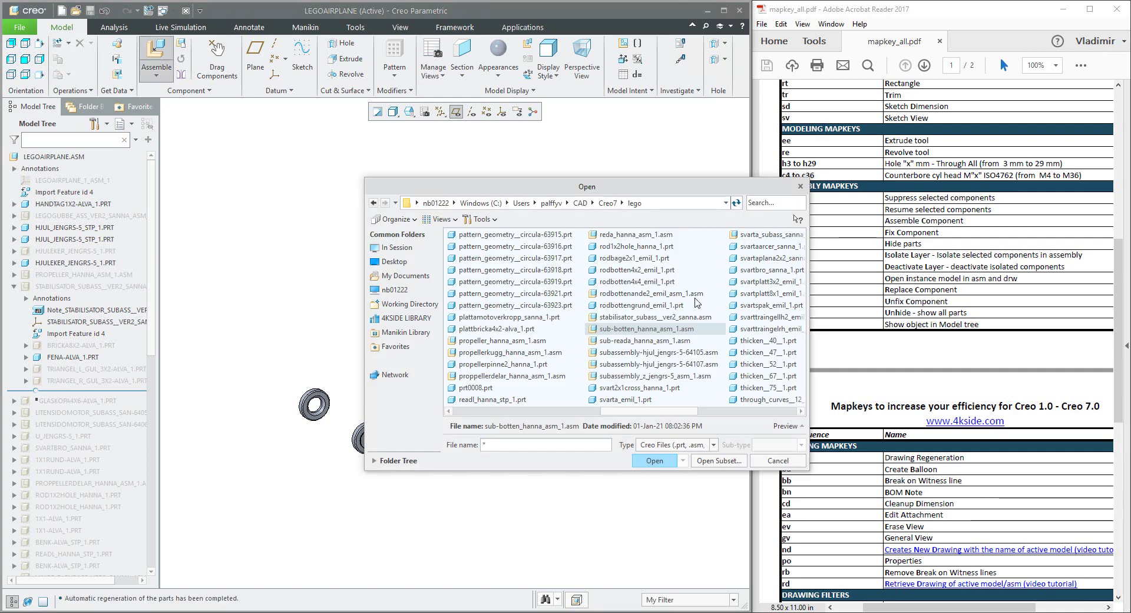
click(778, 460)
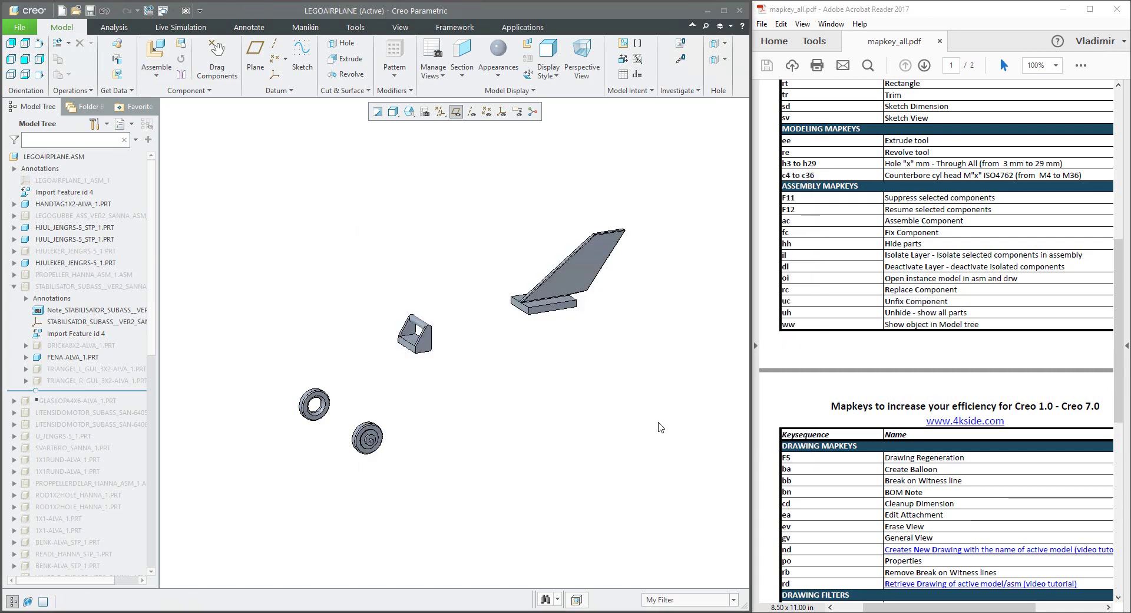
click(570, 284)
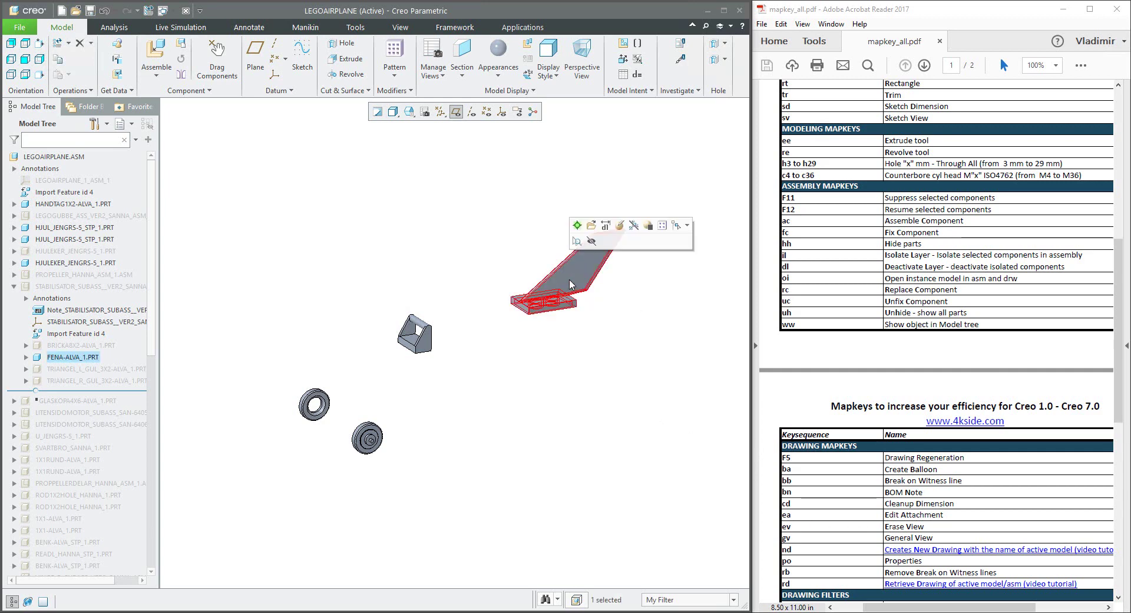
click(370, 436)
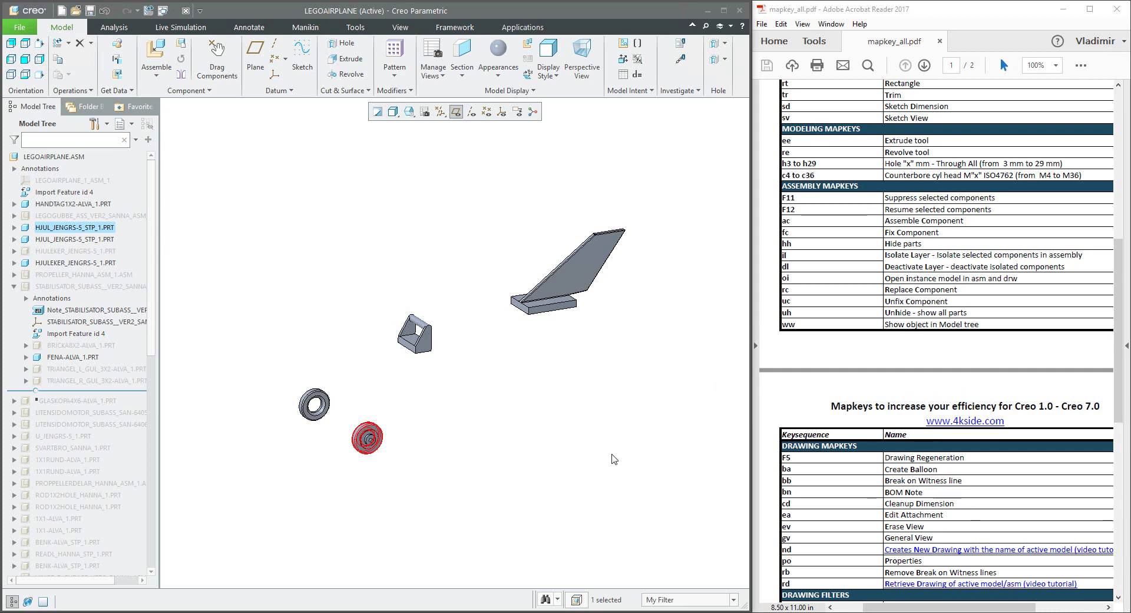
key(e)
key(d)
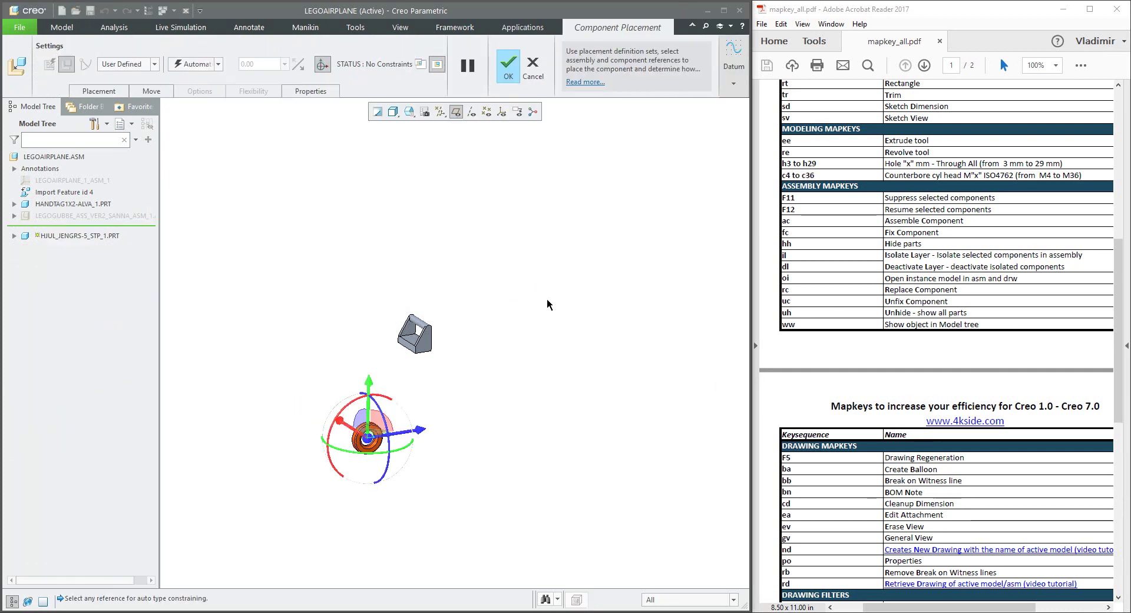
click(508, 65)
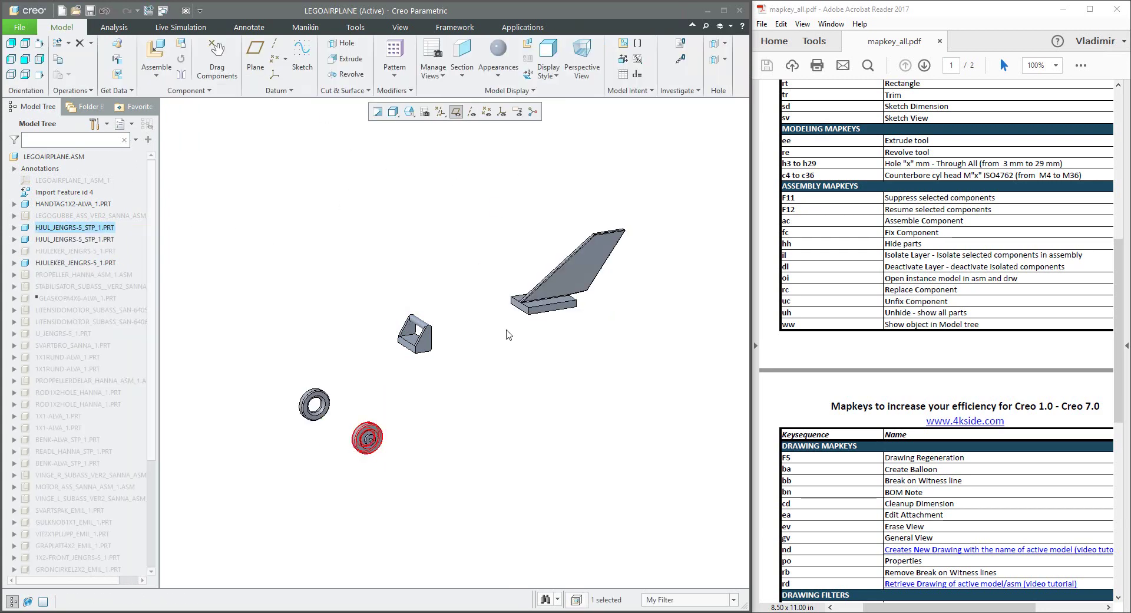
click(14, 227)
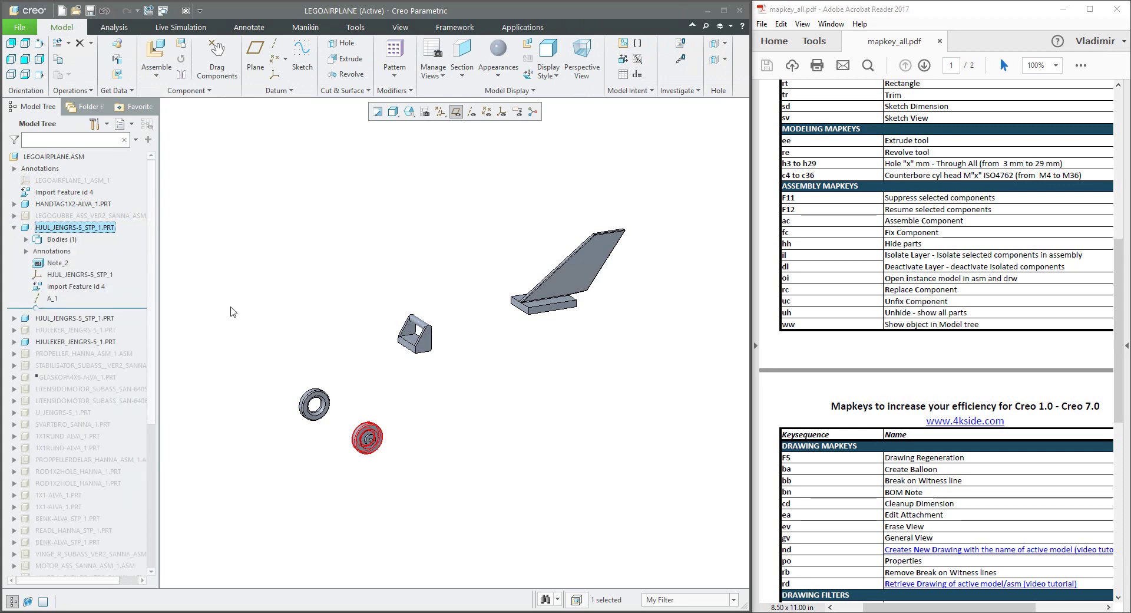
click(13, 228)
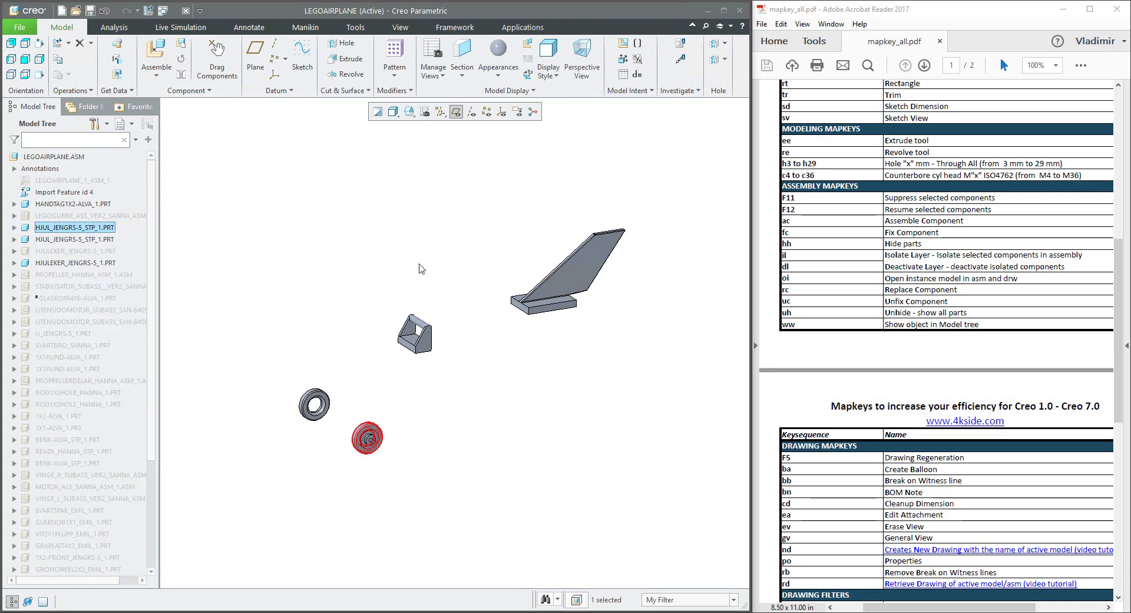
click(579, 434)
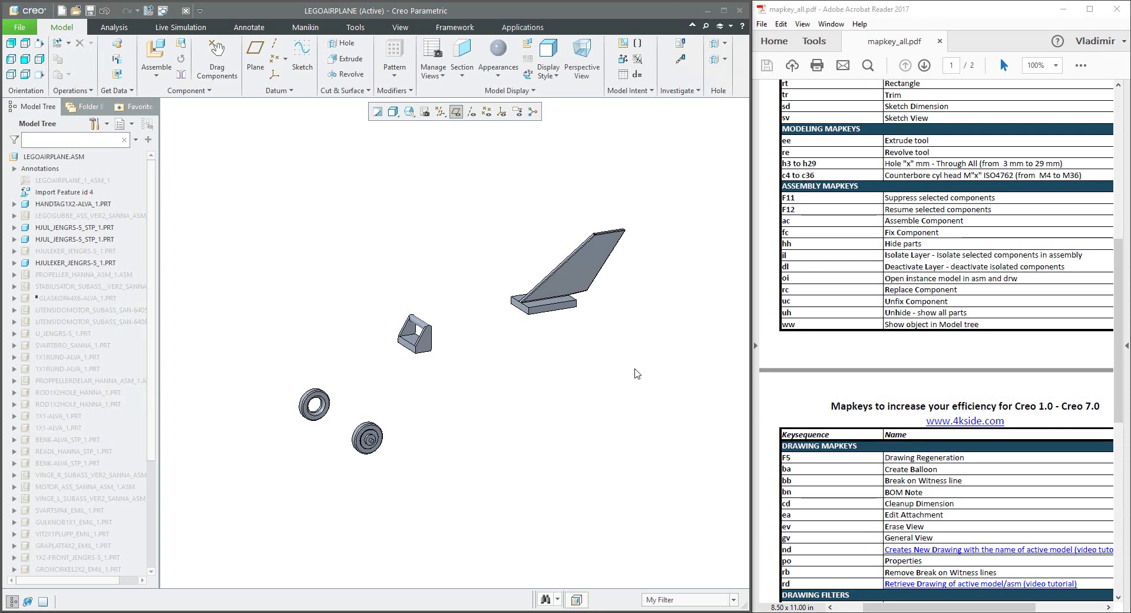
Unhide all parts with the uh mapkey, reorient the airplane, and select the tail fin.
key(u)
key(h)
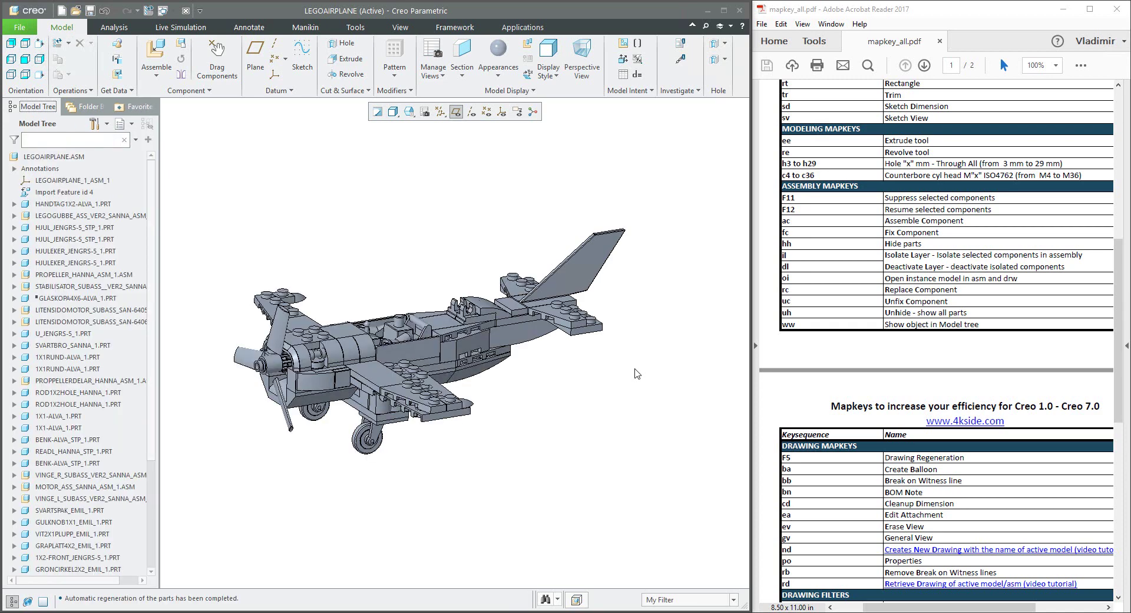
mouse_move(560, 401)
middle_down()
mouse_move(566, 383)
mouse_move(617, 362)
mouse_move(608, 387)
mouse_move(641, 396)
middle_up()
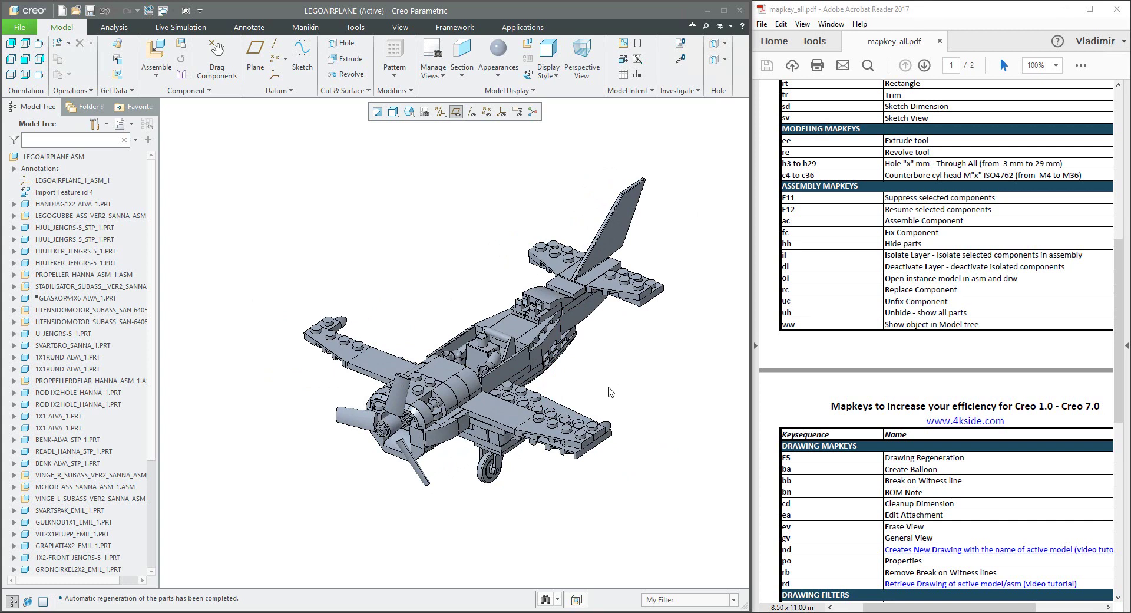
mouse_move(616, 389)
shift+middle_down()
mouse_move(594, 384)
mouse_move(596, 393)
shift+middle_up()
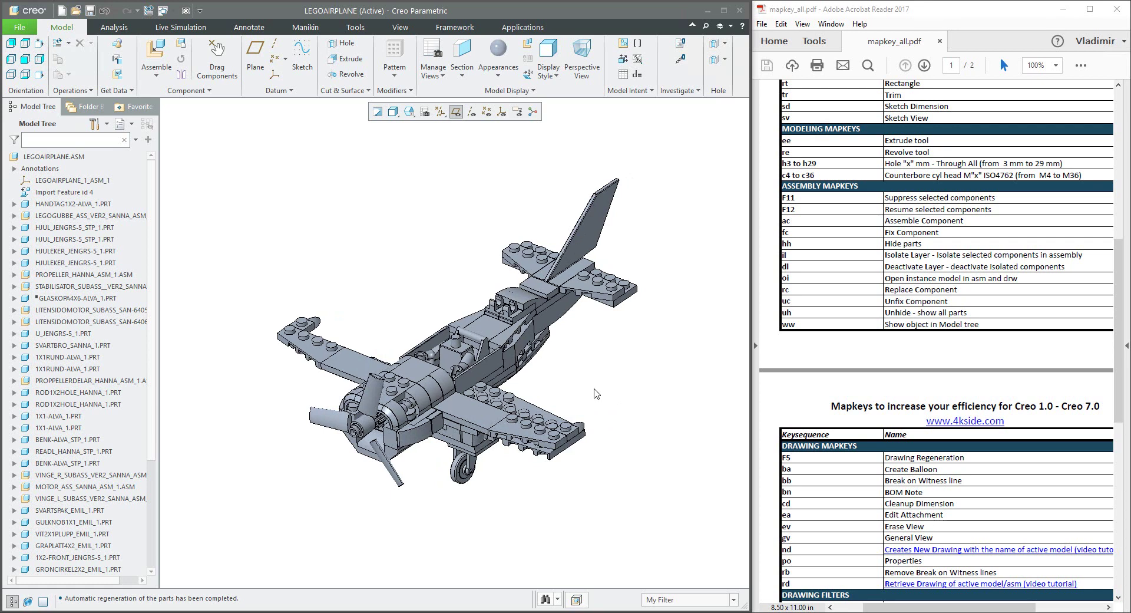
click(582, 244)
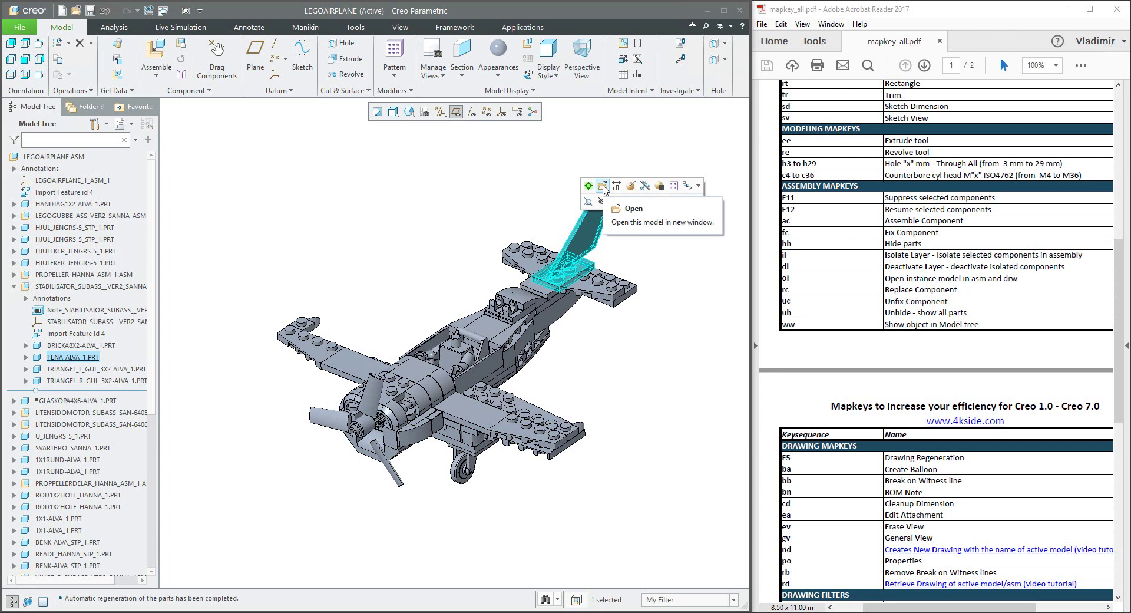
click(585, 235)
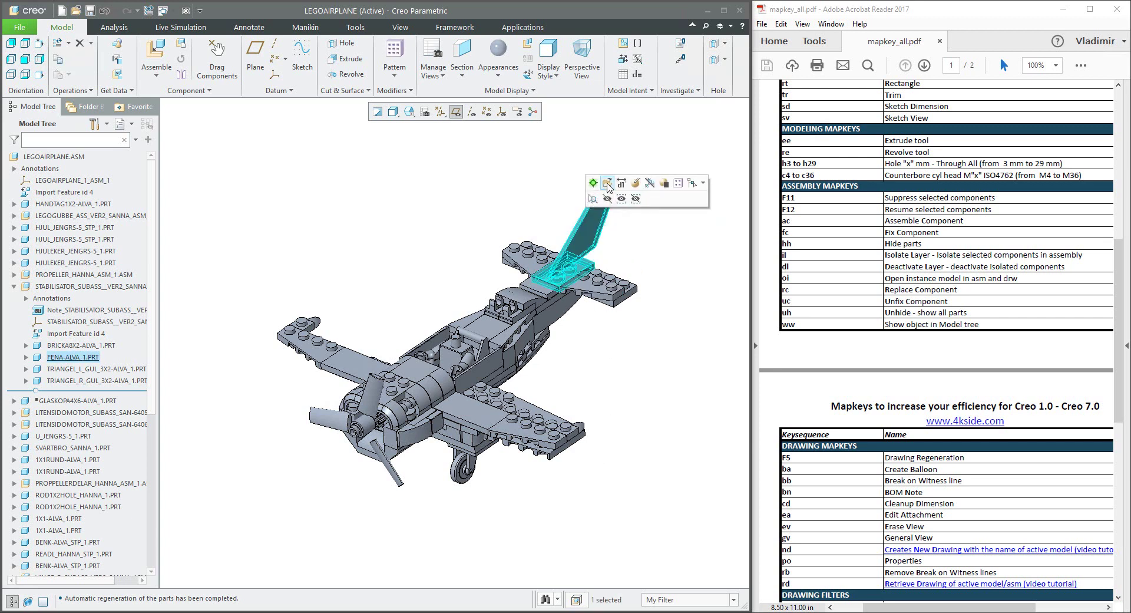
ctrl+click(576, 238)
click(576, 238)
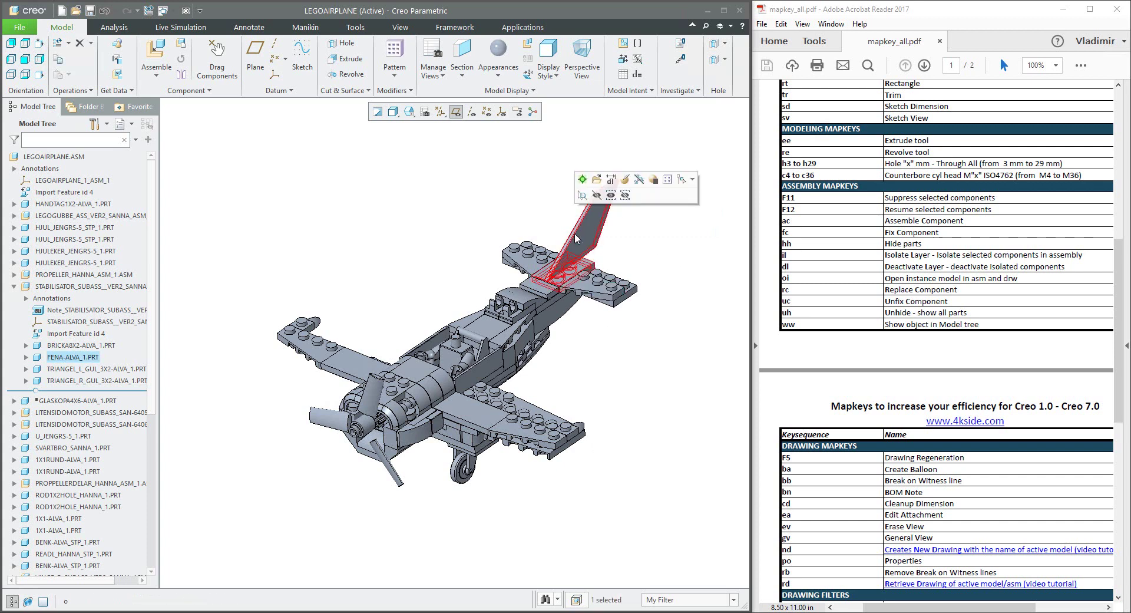
key(o)
key(i)
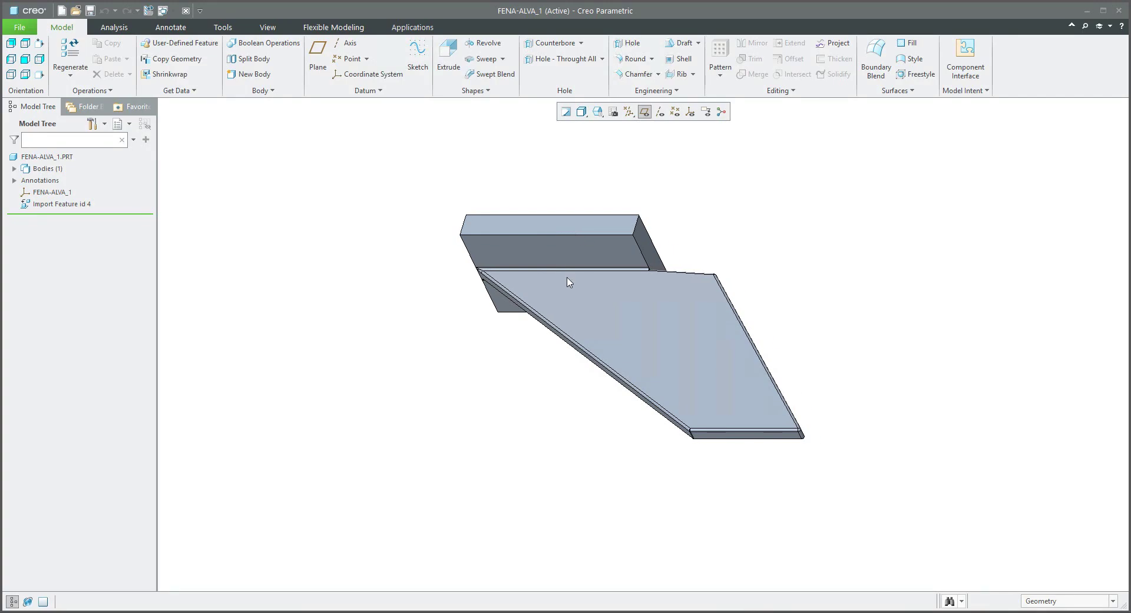
middle_drag(539, 218, 351, 198)
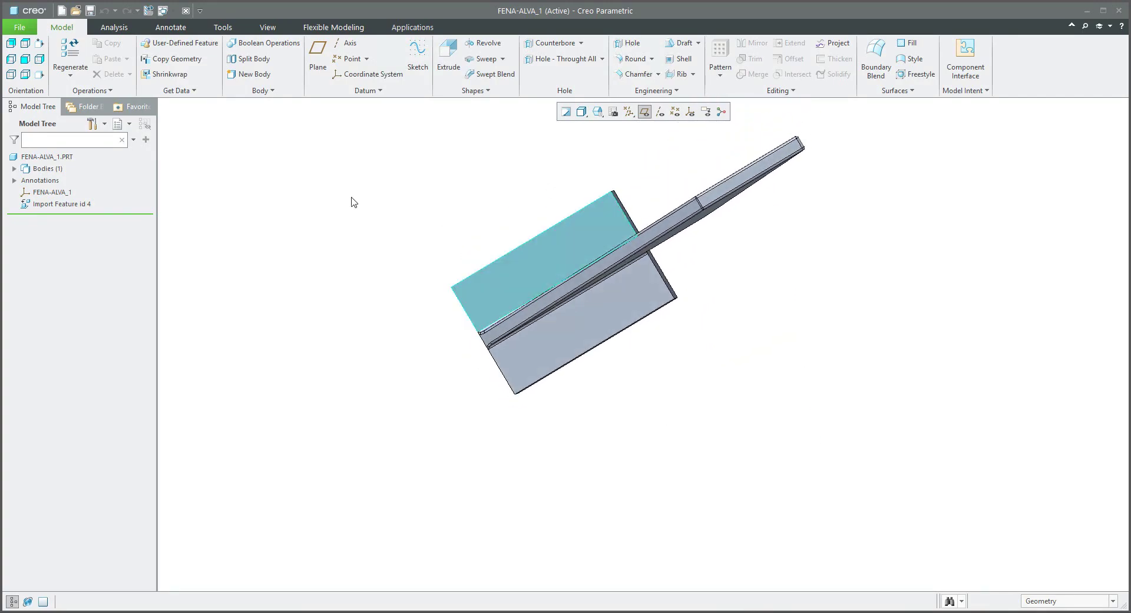
click(186, 10)
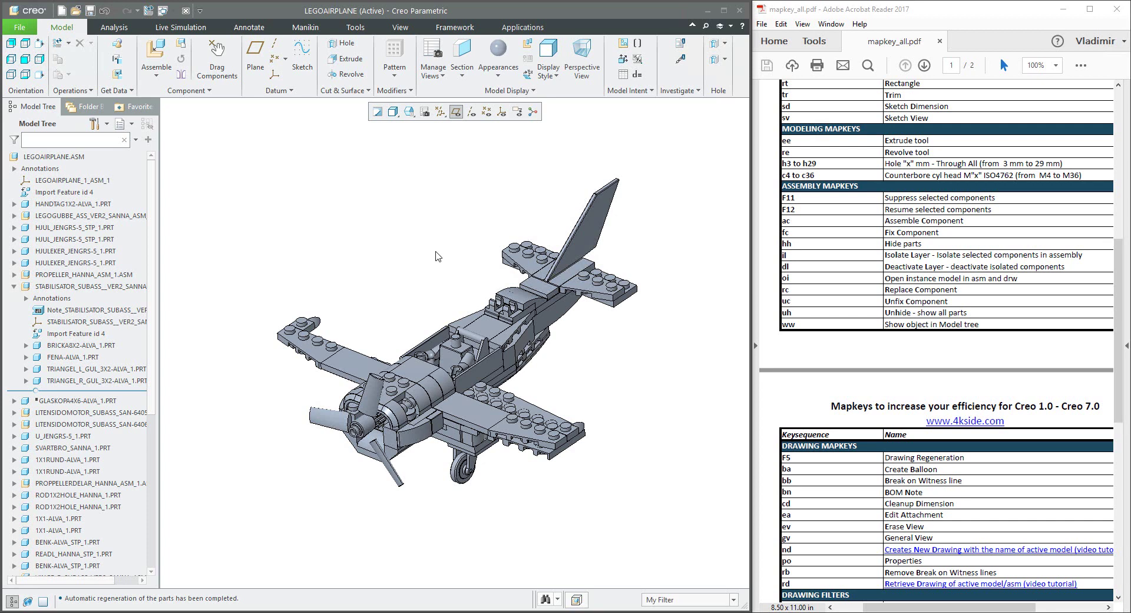
Retrieve the LEGOAIRPLANE.DRW drawing with the rd mapkey after cancelling an initial Open attempt.
key(ctrl+o)
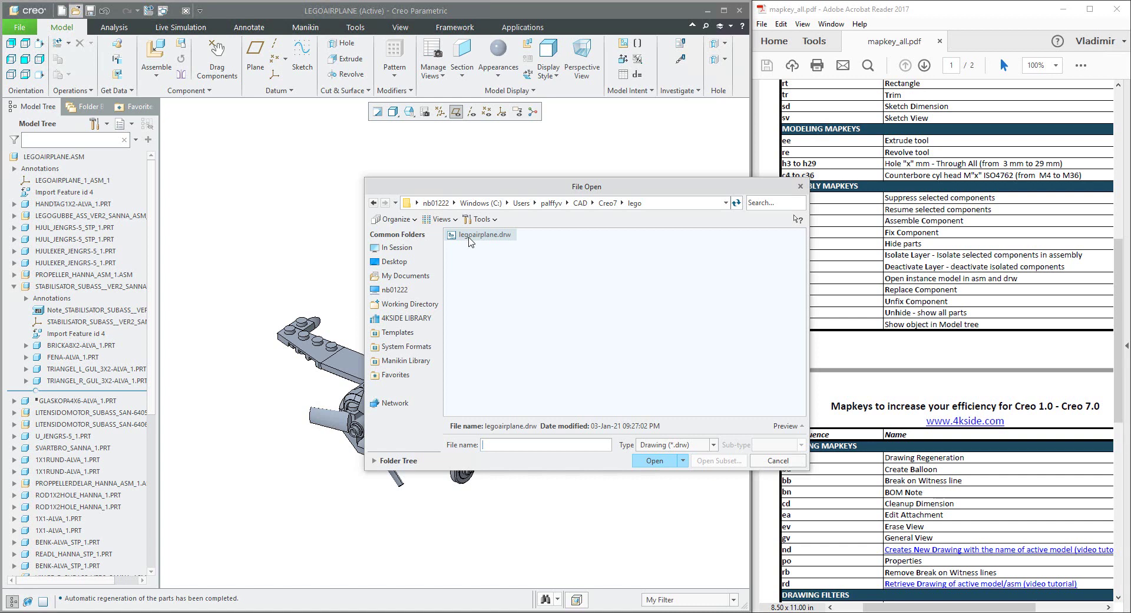
click(791, 466)
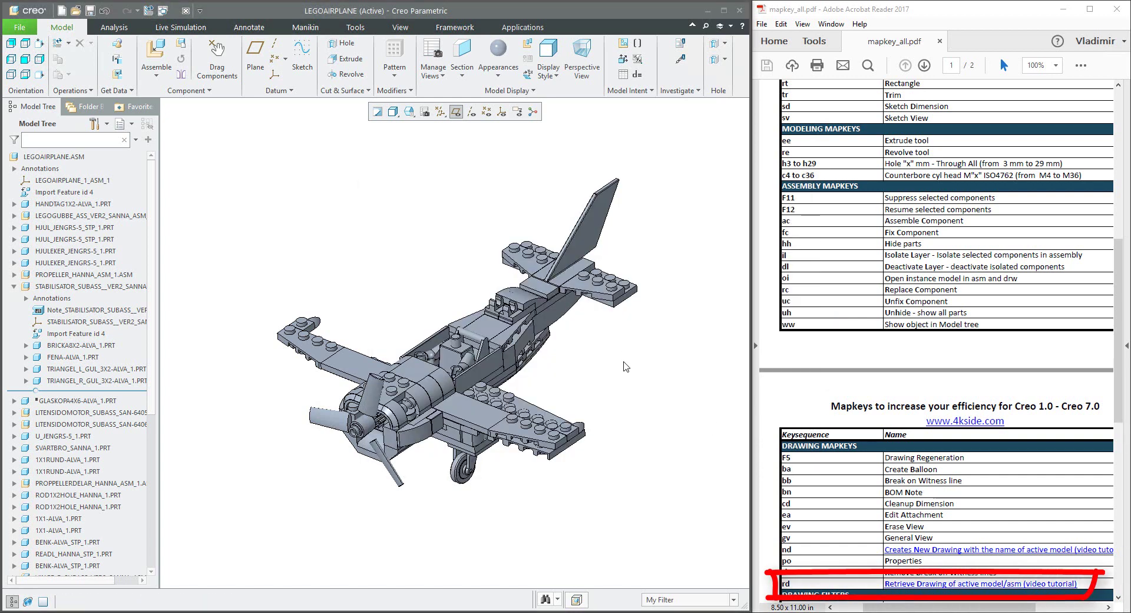
key(r)
key(d)
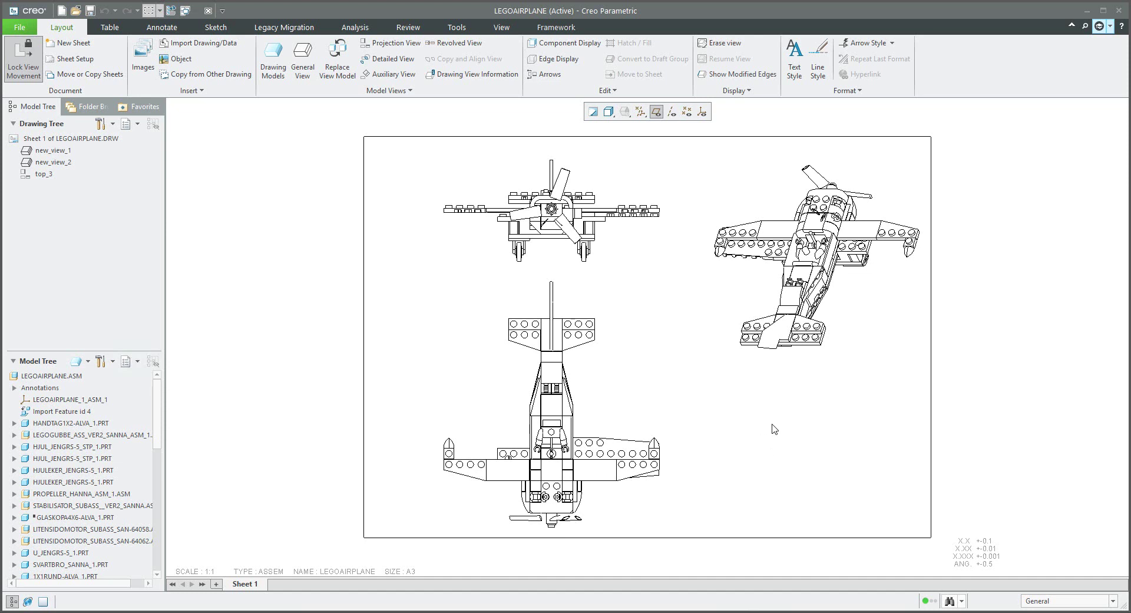
Open the LEGOAIRPLANE.ASM 3D model from the drawing's Model Tree.
click(58, 377)
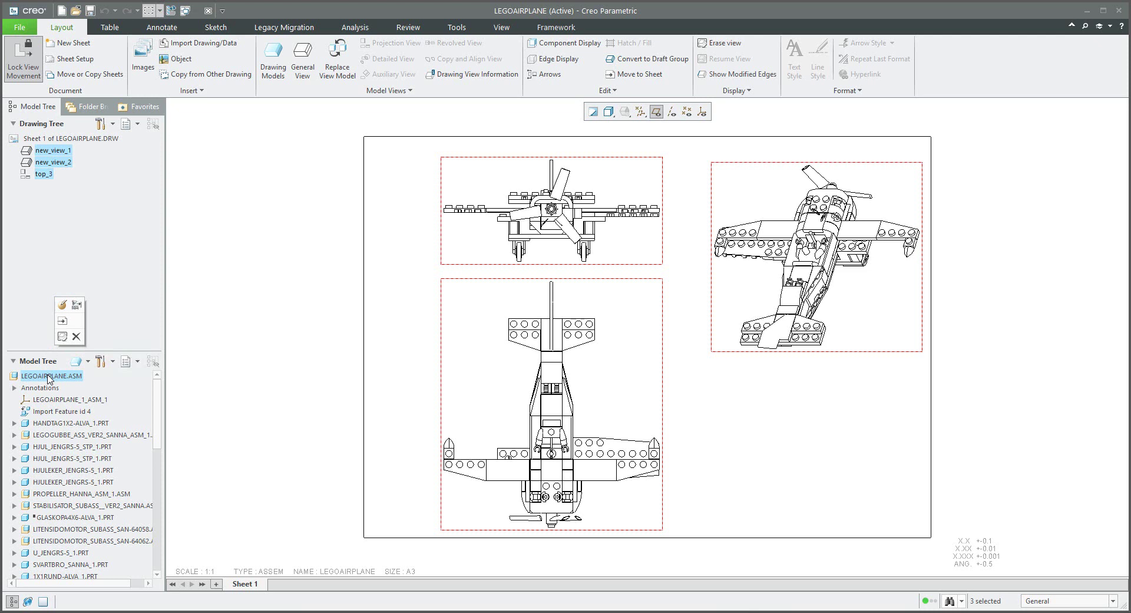
right_click(49, 377)
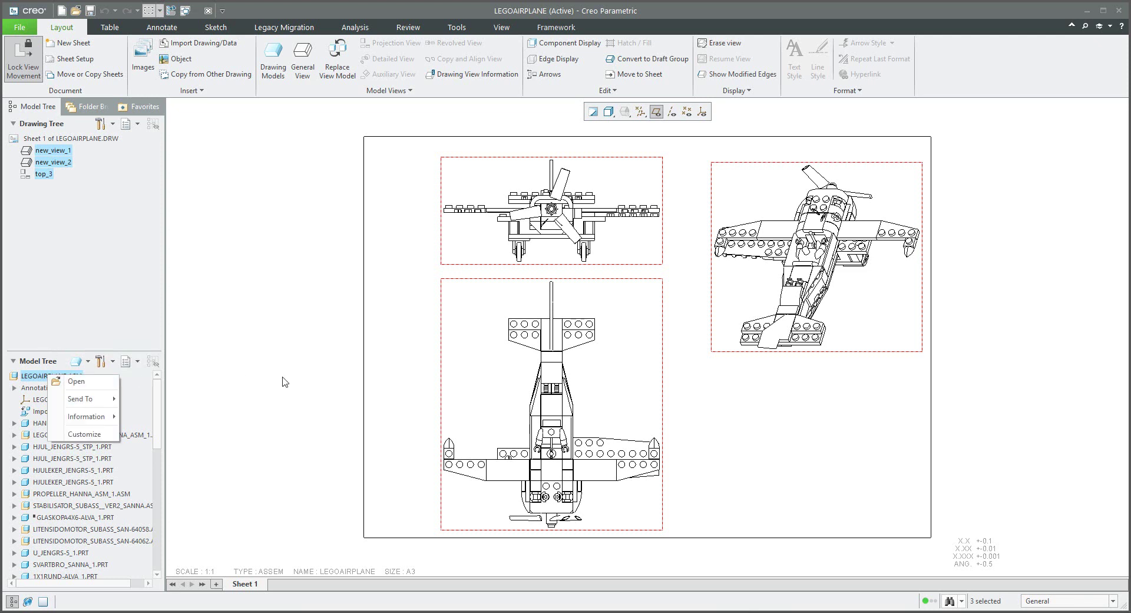
click(62, 382)
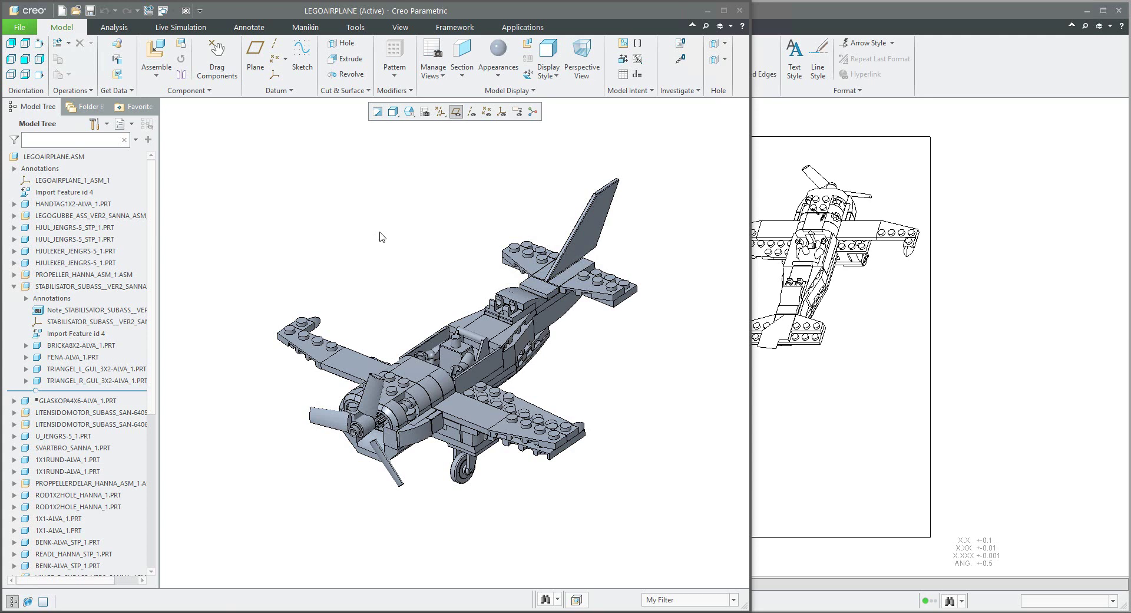
Select the left-wing brick SVARTTRAINGELLH2_EMIL_1.PRT in the assembly.
click(327, 357)
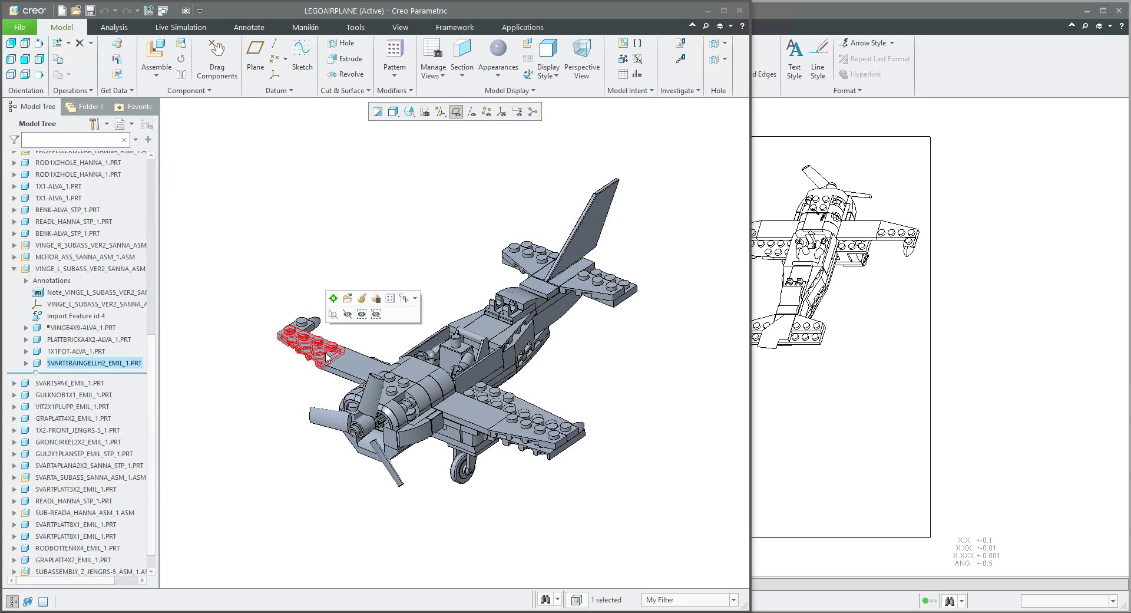